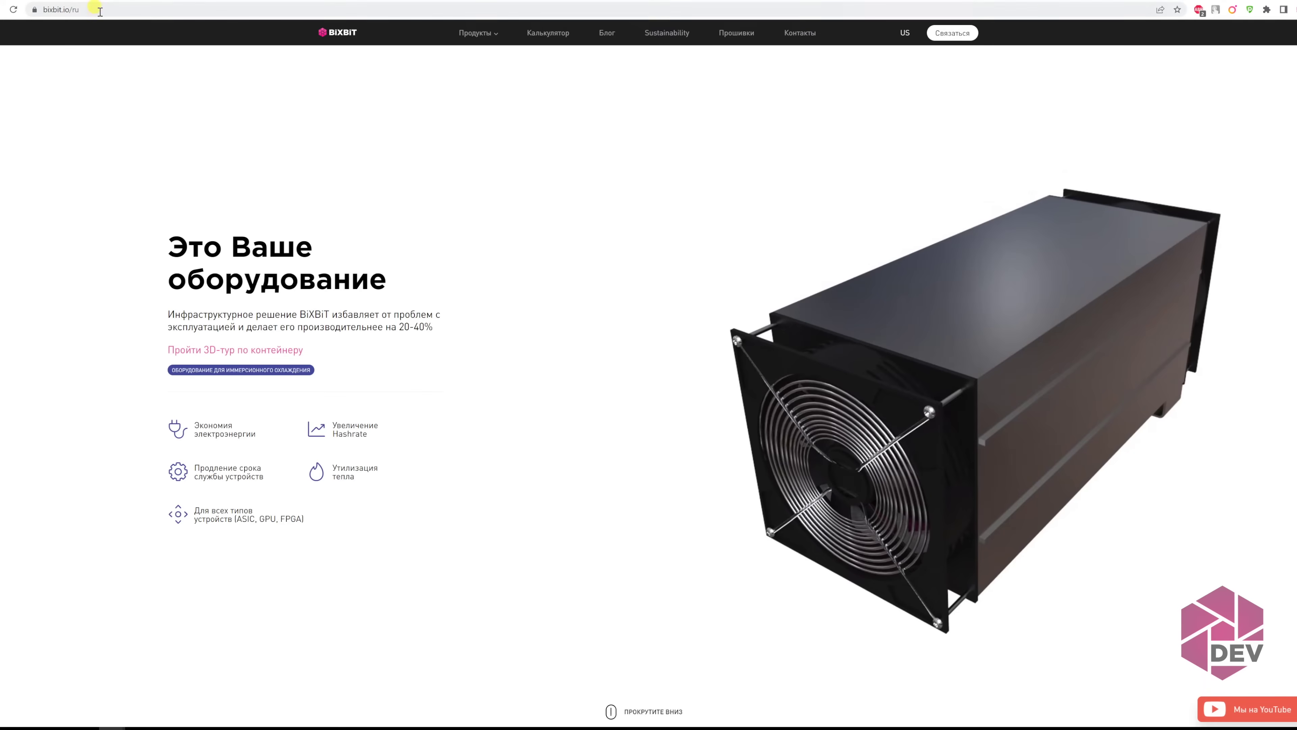
# Open the Прошивки (firmware) page of the bixbit.io site and skim its overview.
pyautogui.click(71, 10)
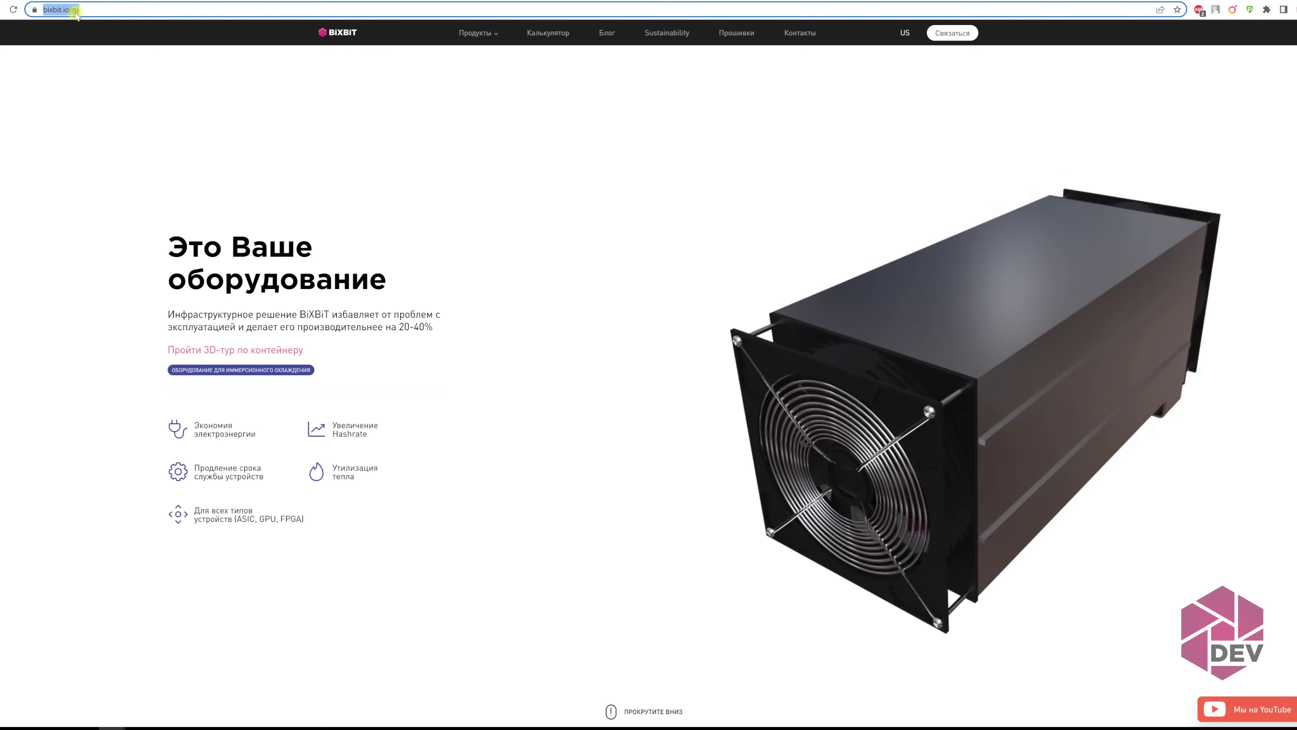
pyautogui.click(725, 35)
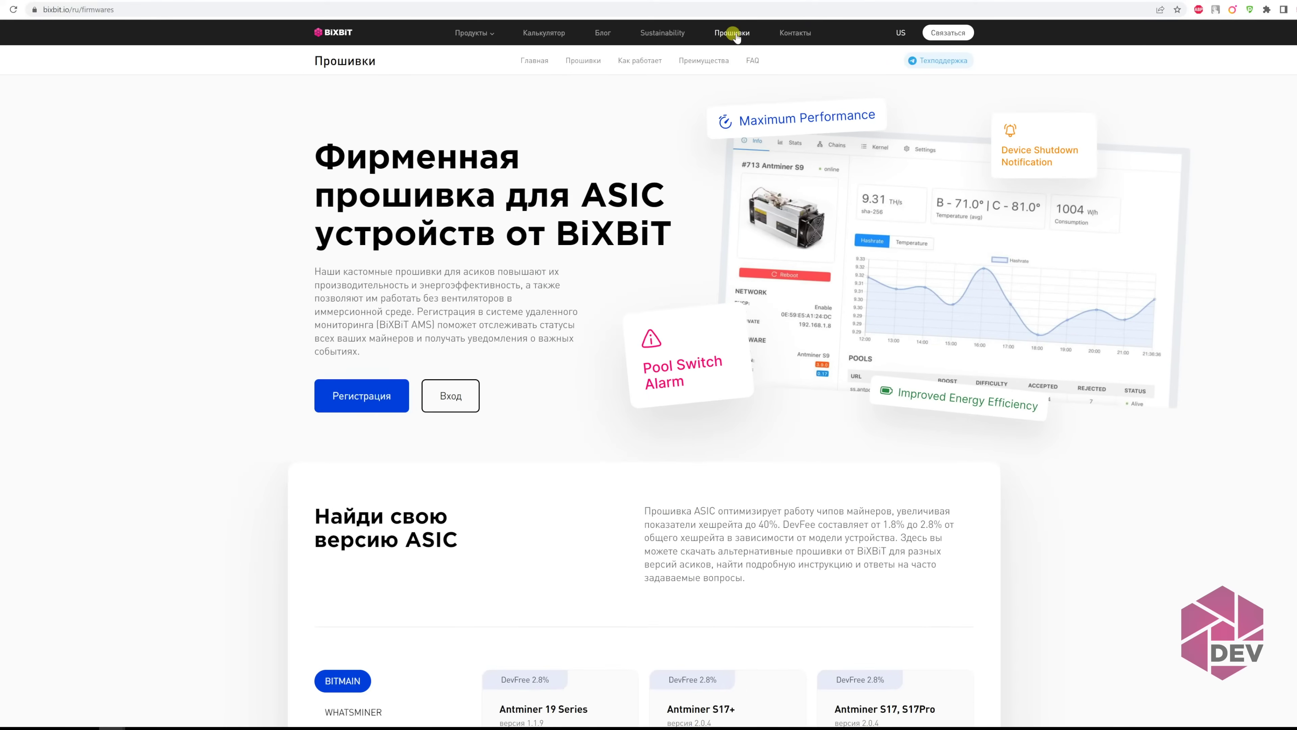
pyautogui.scroll(-5, 559, 270)
pyautogui.scroll(5, 563, 274)
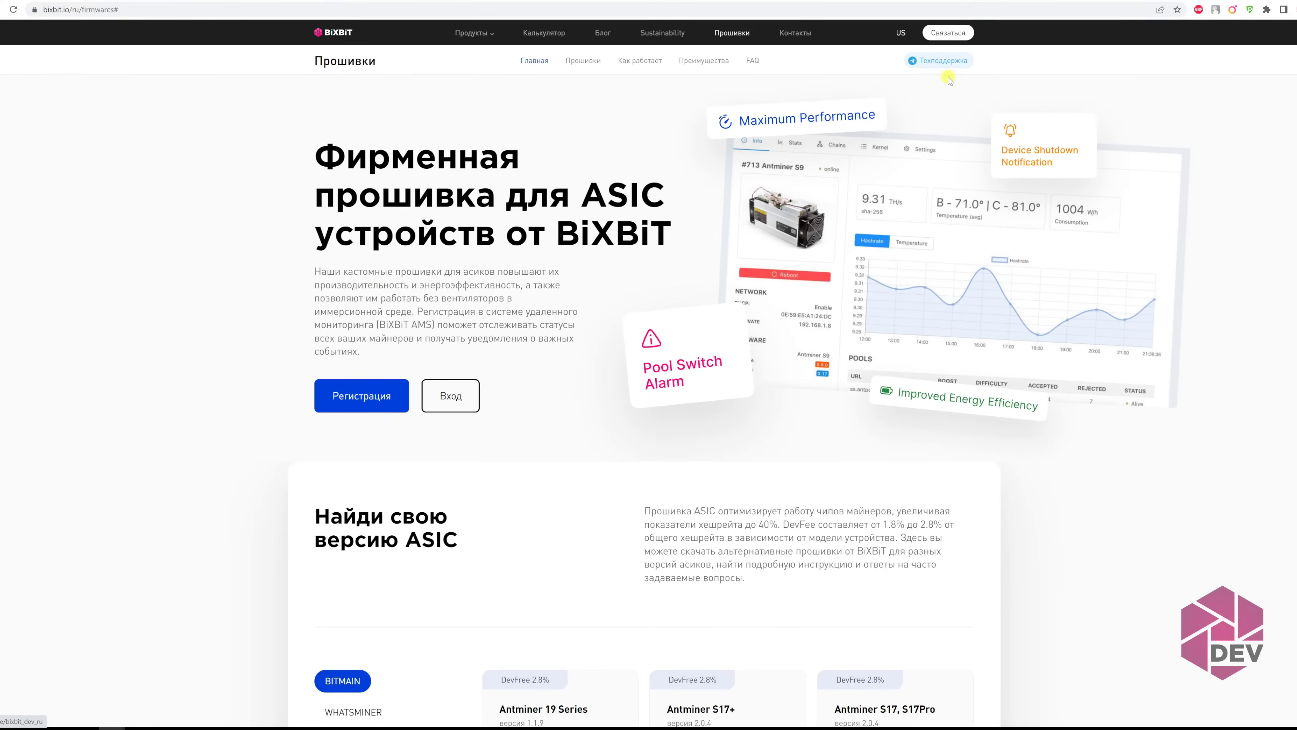
# Look through the ASIC firmware catalogue, from the Antminer entries down to the WhatsMiner and WhatsPower ones.
pyautogui.scroll(-7, 610, 210)
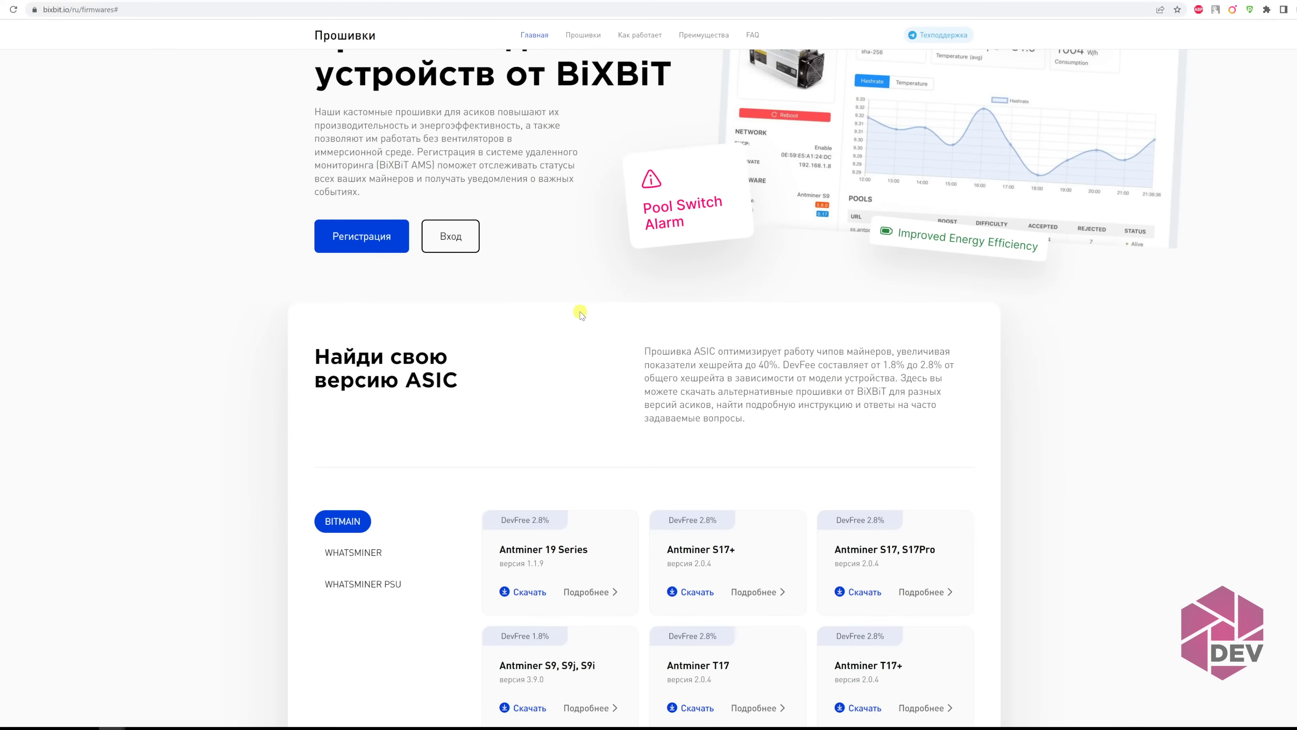
pyautogui.scroll(-2, 457, 299)
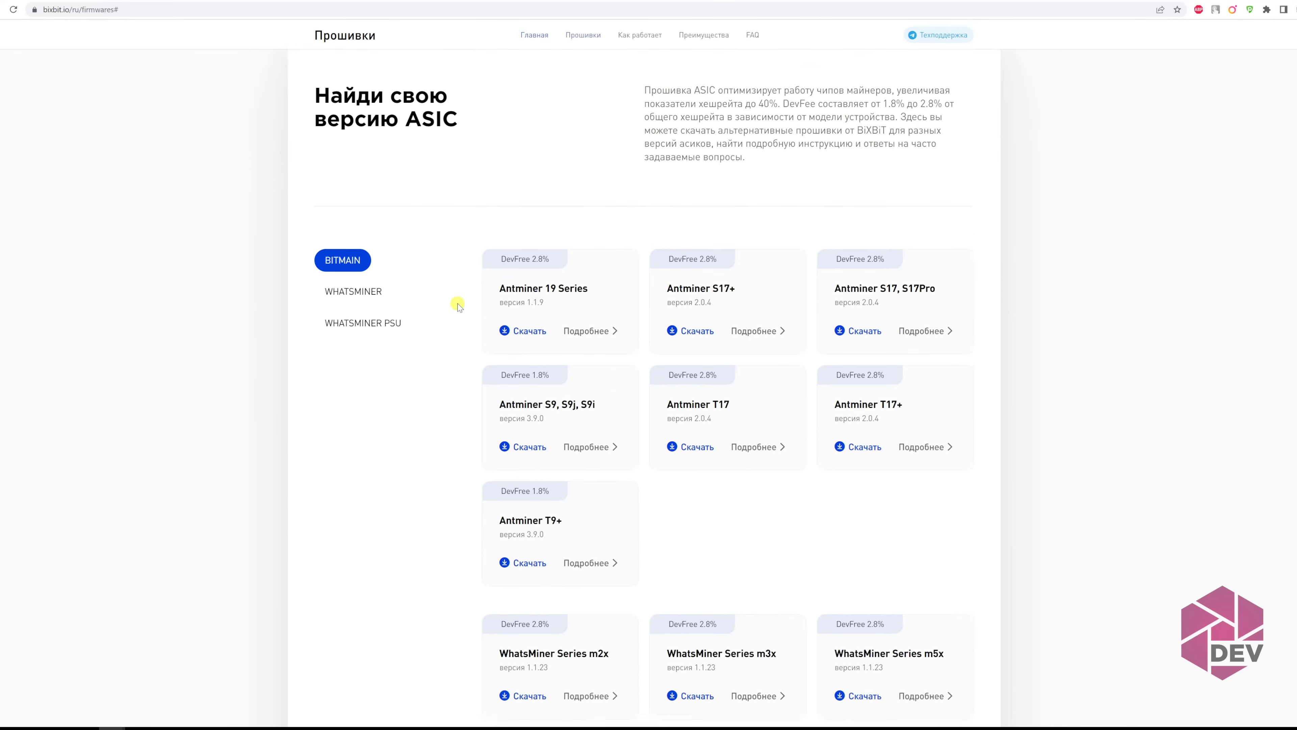
pyautogui.scroll(3, 459, 306)
pyautogui.scroll(-8, 458, 305)
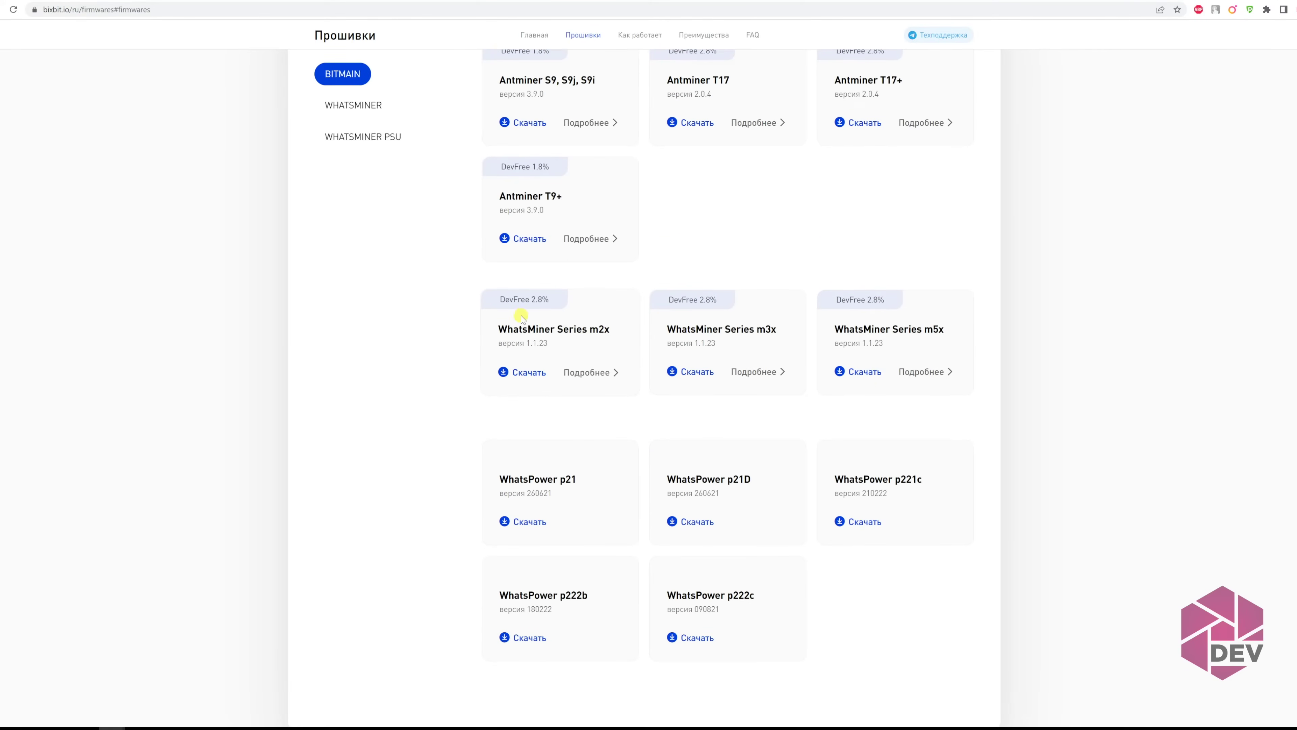
pyautogui.scroll(-1, 607, 339)
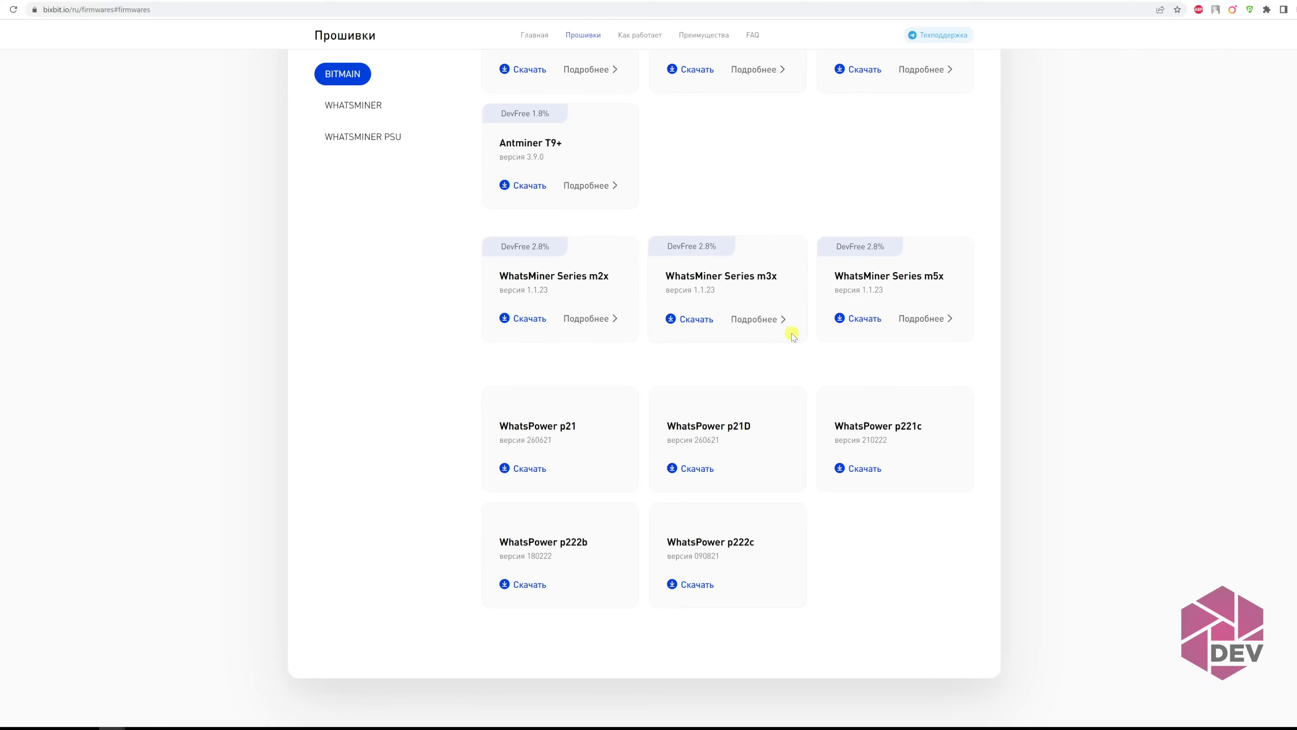
# Examine the WhatsMiner Series m2x, m3x and m5x firmware entries and the WhatsPower power supply entries.
pyautogui.moveTo(590, 276); pyautogui.dragTo(622, 278)
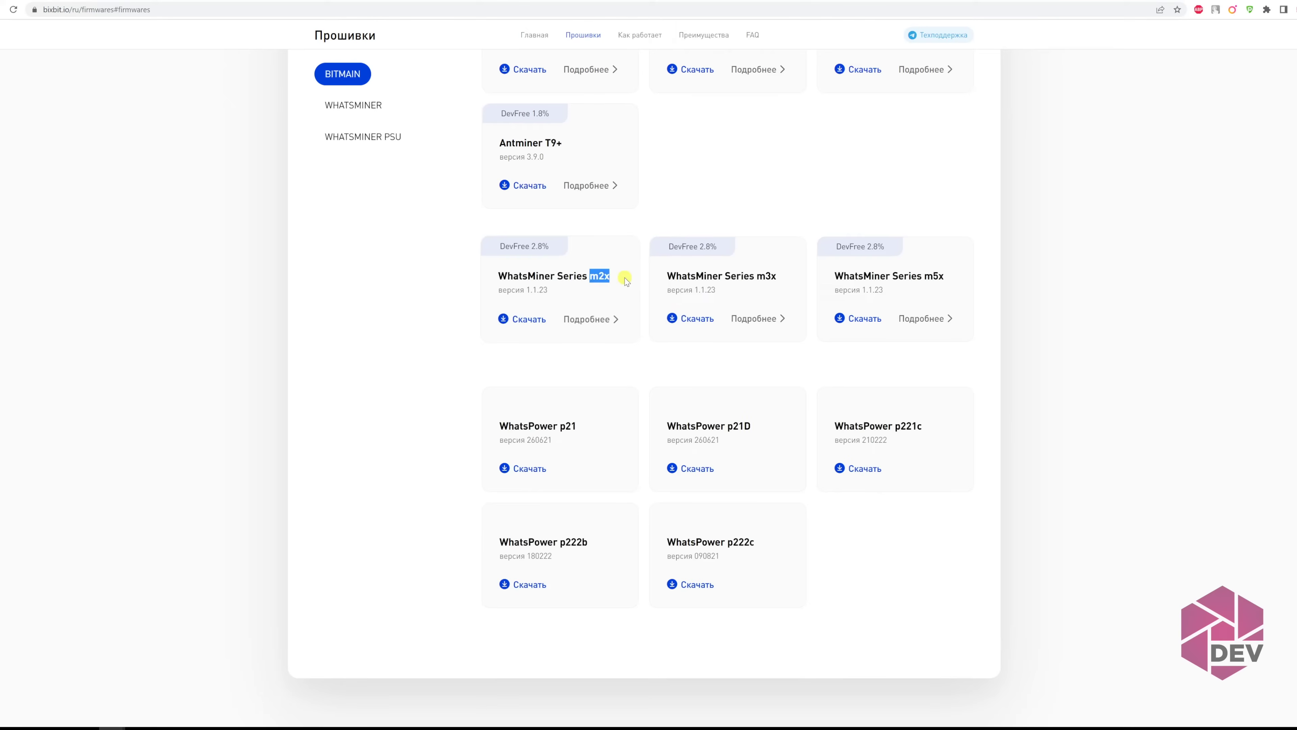
pyautogui.moveTo(757, 276); pyautogui.dragTo(779, 277)
pyautogui.moveTo(925, 276); pyautogui.dragTo(945, 277)
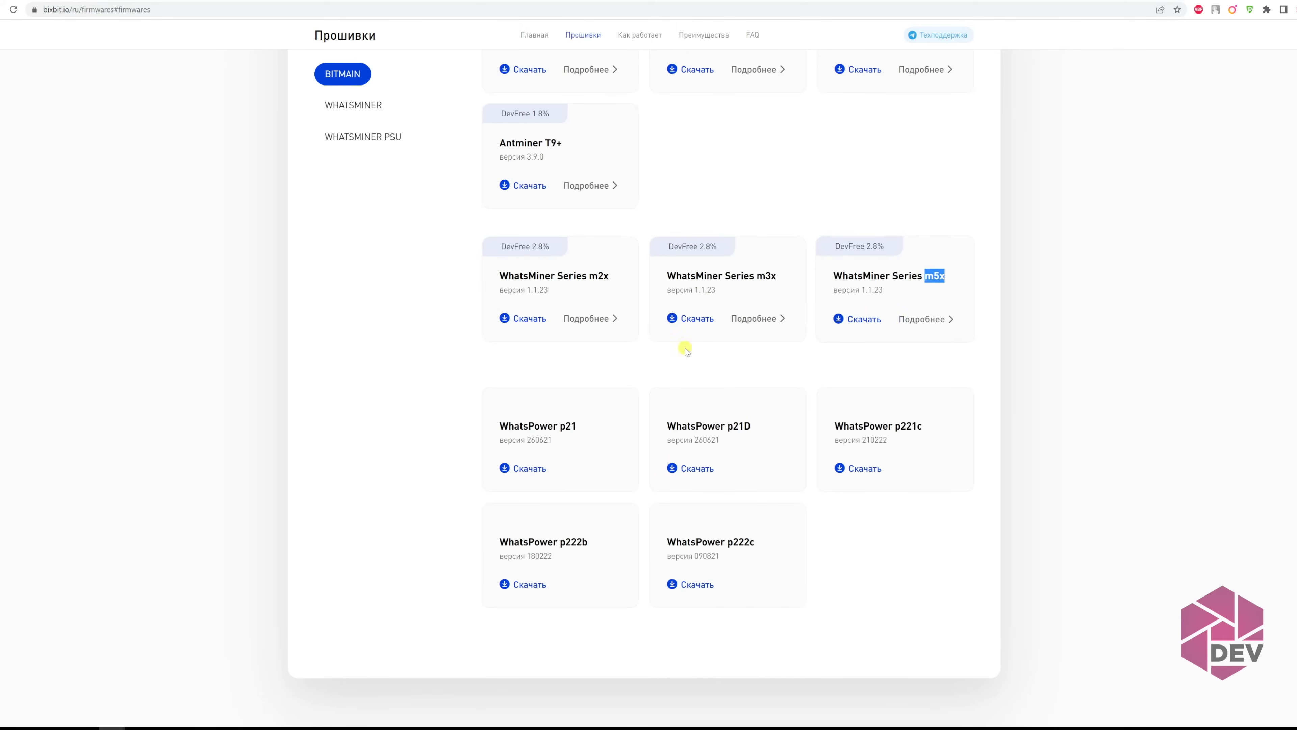
pyautogui.click(459, 348)
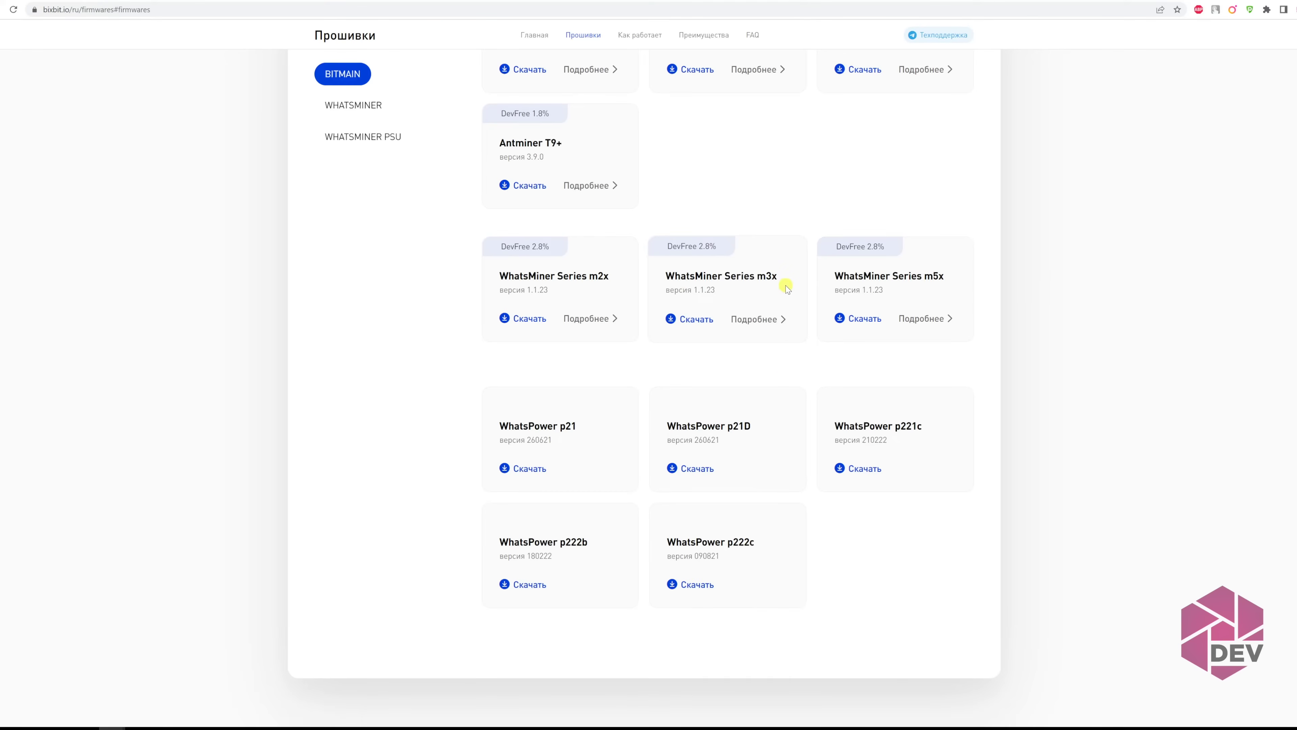
pyautogui.scroll(-3, 449, 362)
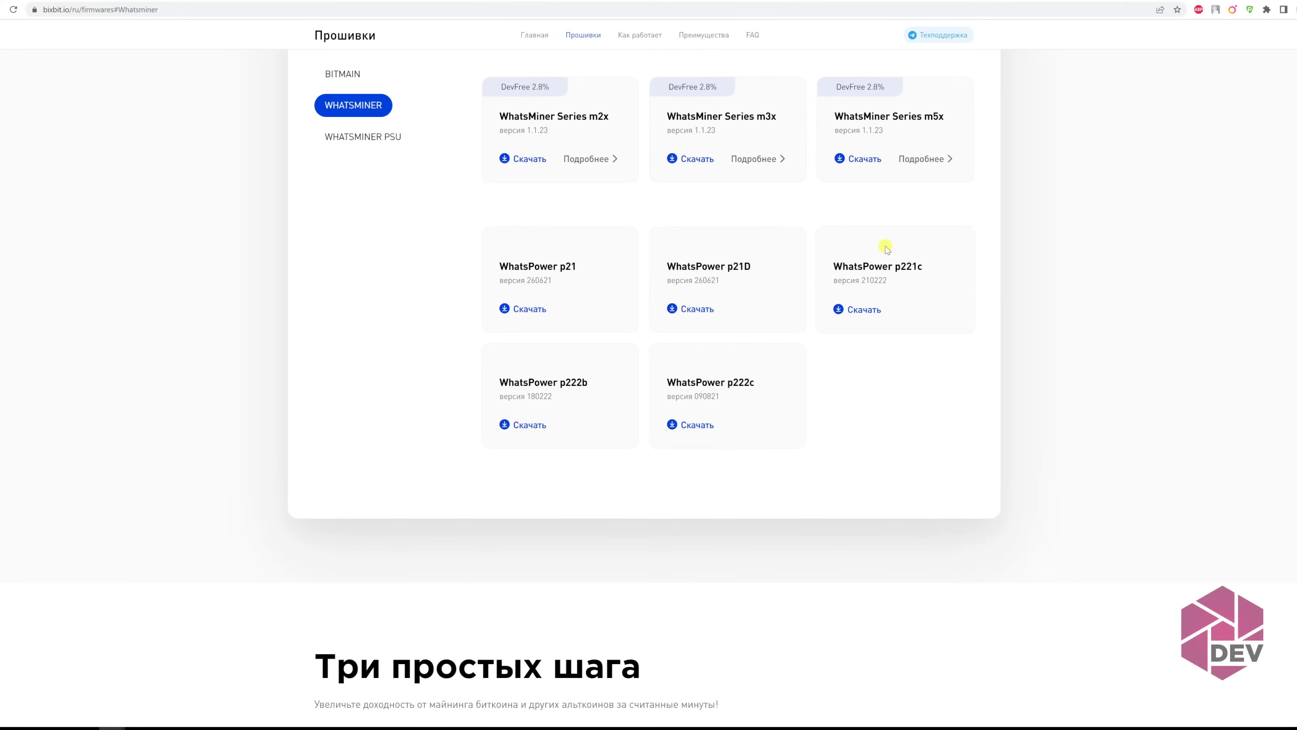
pyautogui.scroll(1, 715, 376)
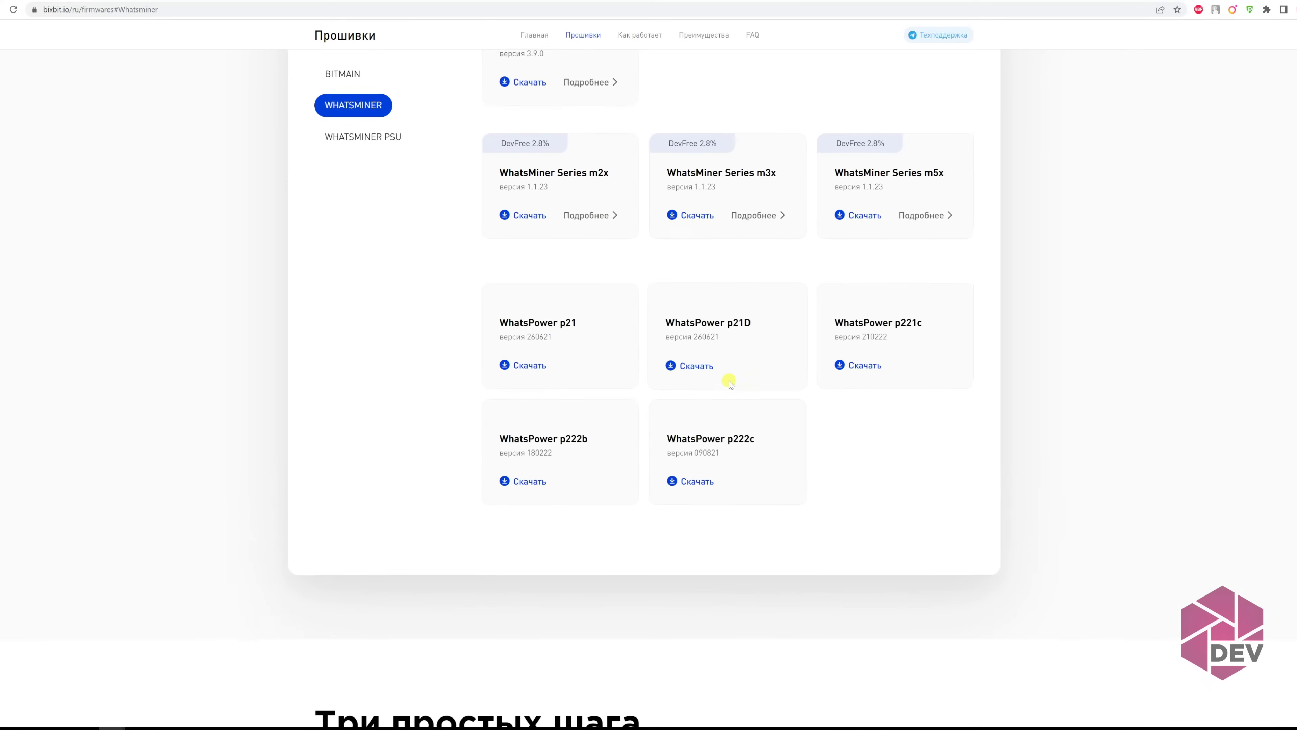
pyautogui.scroll(3, 729, 383)
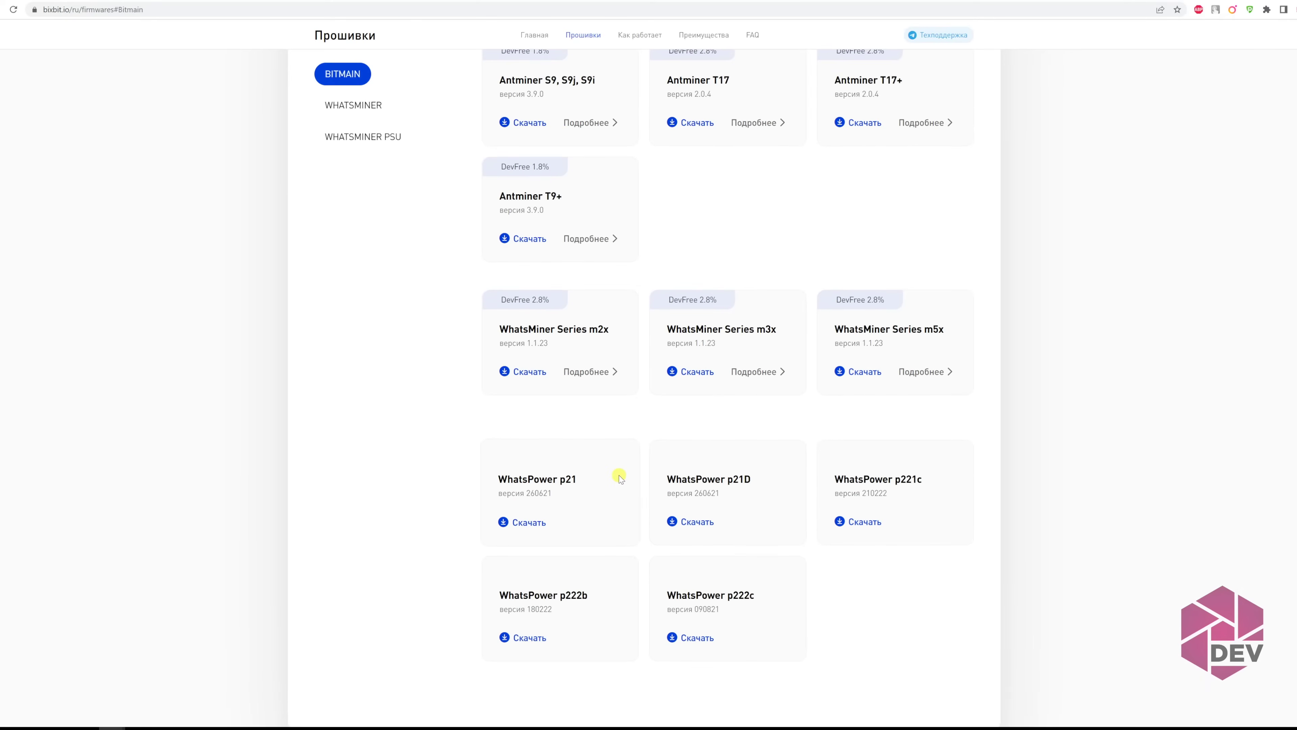
pyautogui.scroll(1, 620, 476)
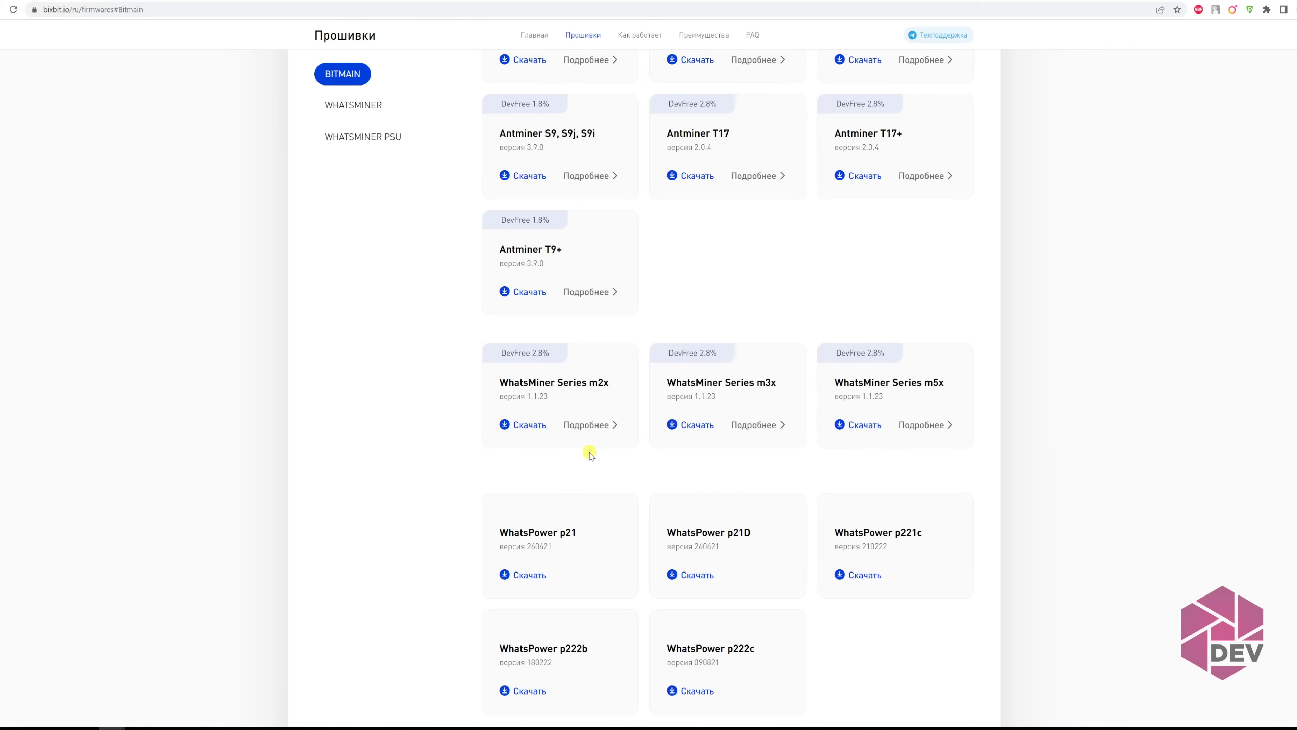
# Open the details of the WhatsMiner Series m2x firmware and review its features and commission section.
pyautogui.click(587, 426)
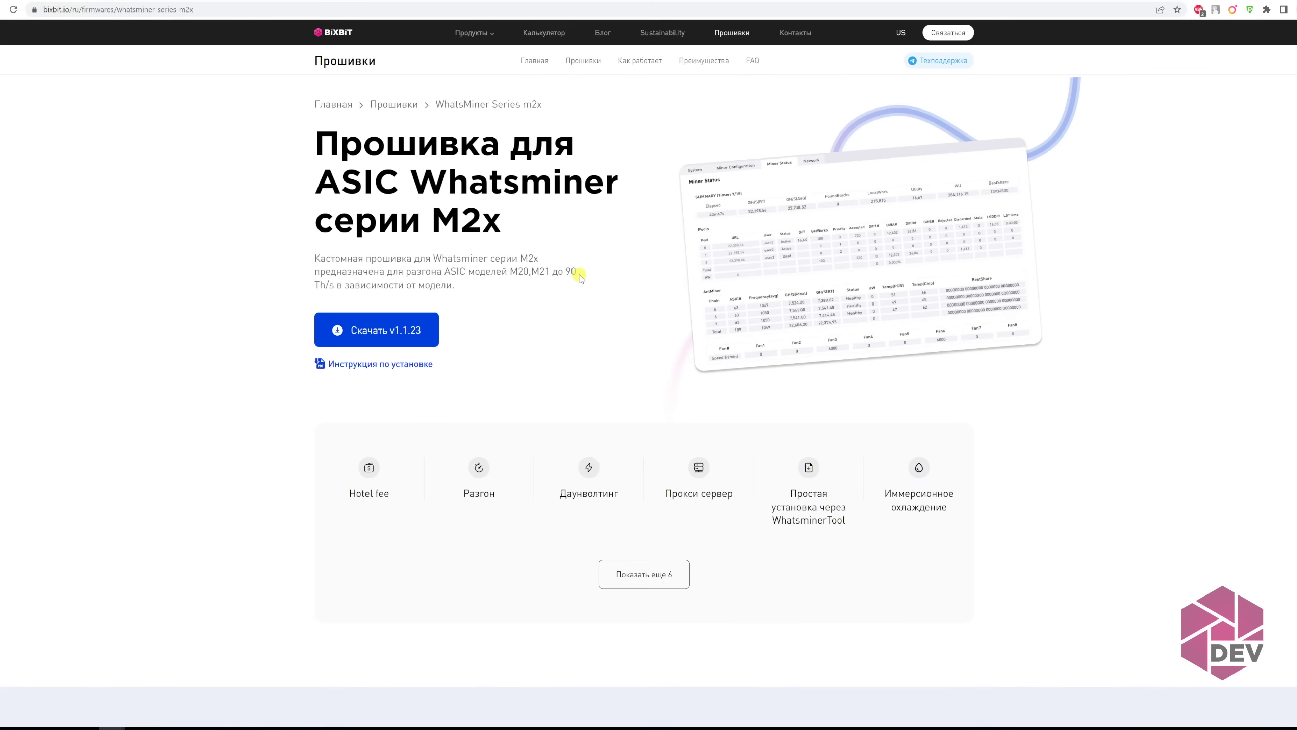
pyautogui.scroll(-9, 579, 277)
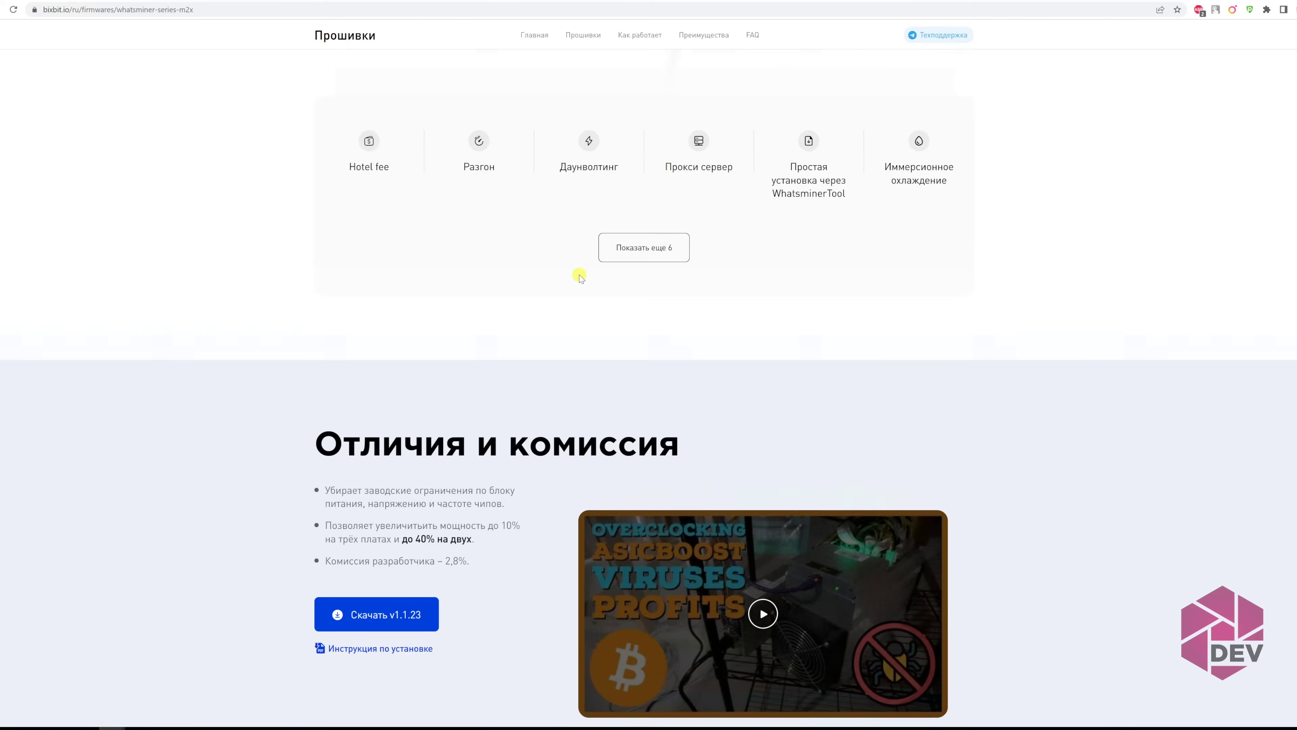
pyautogui.scroll(-8, 512, 277)
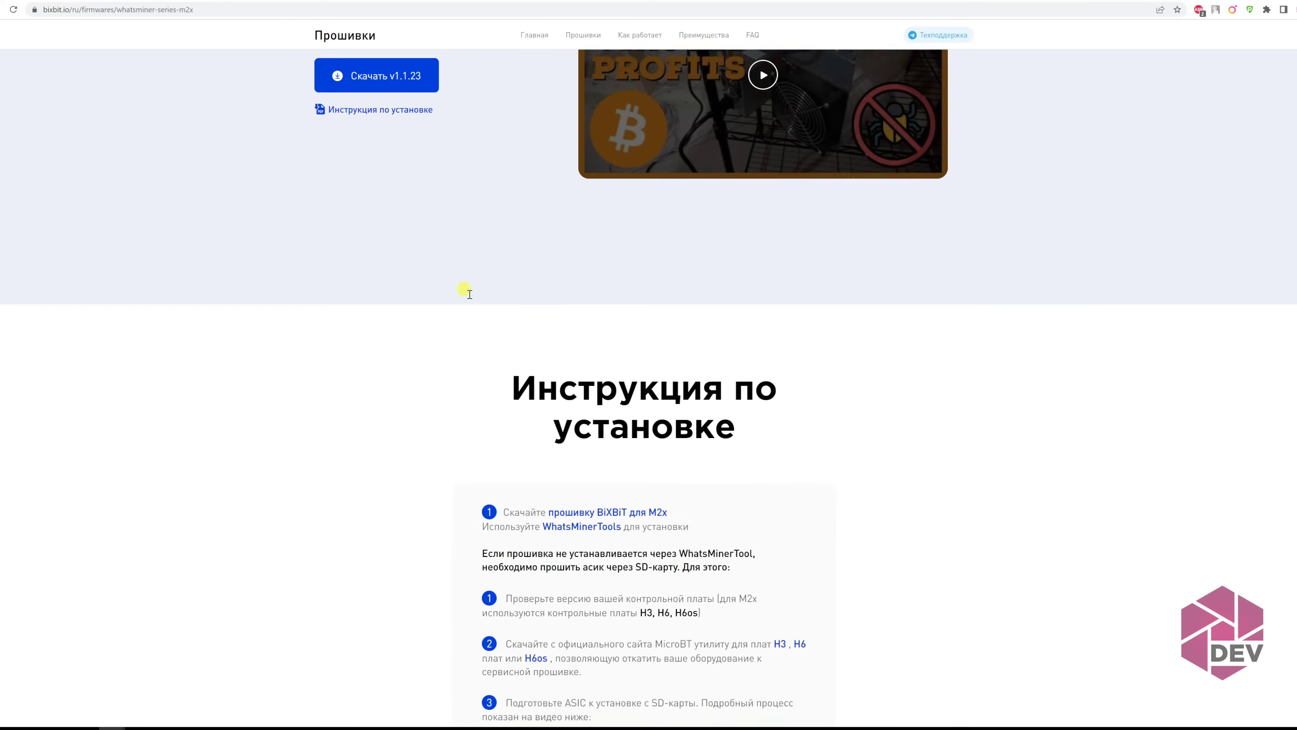
# Read the M2x installation instructions, including the WhatsMinerTools link, the SD card steps and the detailed manual link.
pyautogui.moveTo(502, 353); pyautogui.dragTo(799, 403)
pyautogui.scroll(-5, 799, 403)
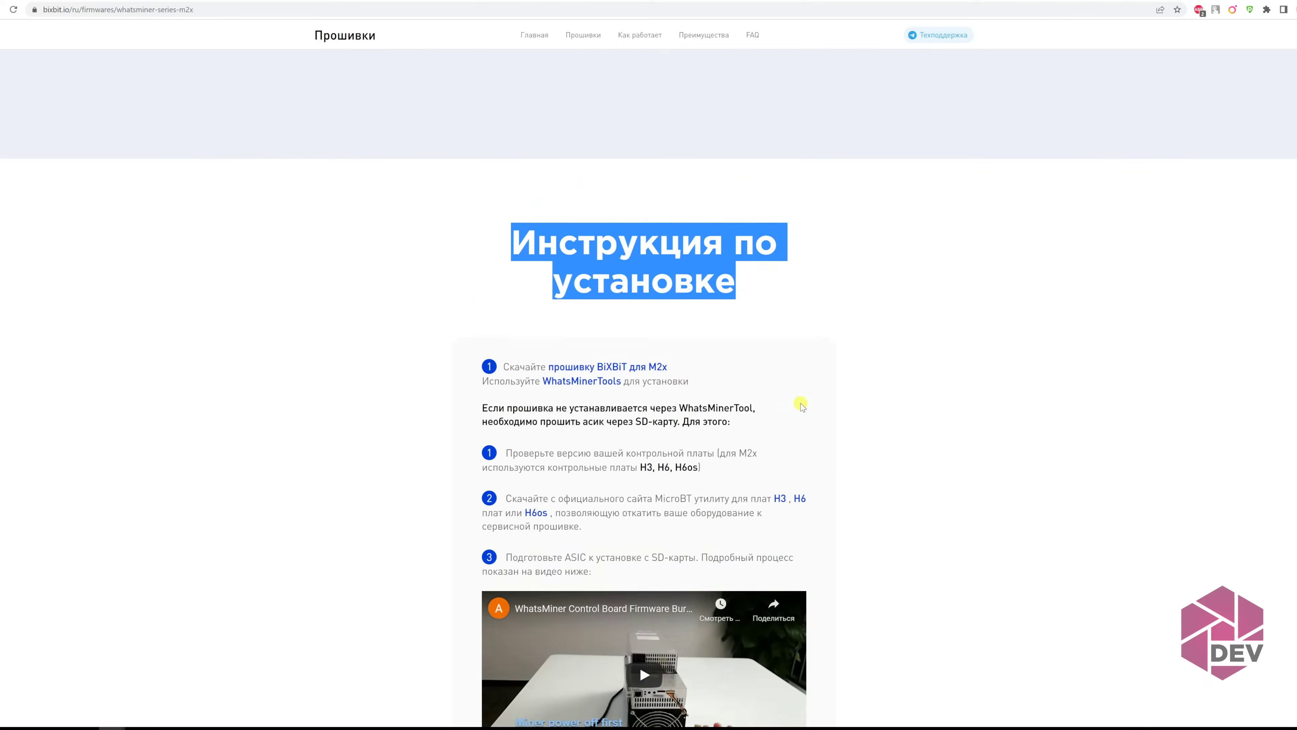
pyautogui.scroll(-6, 946, 403)
pyautogui.scroll(7, 945, 403)
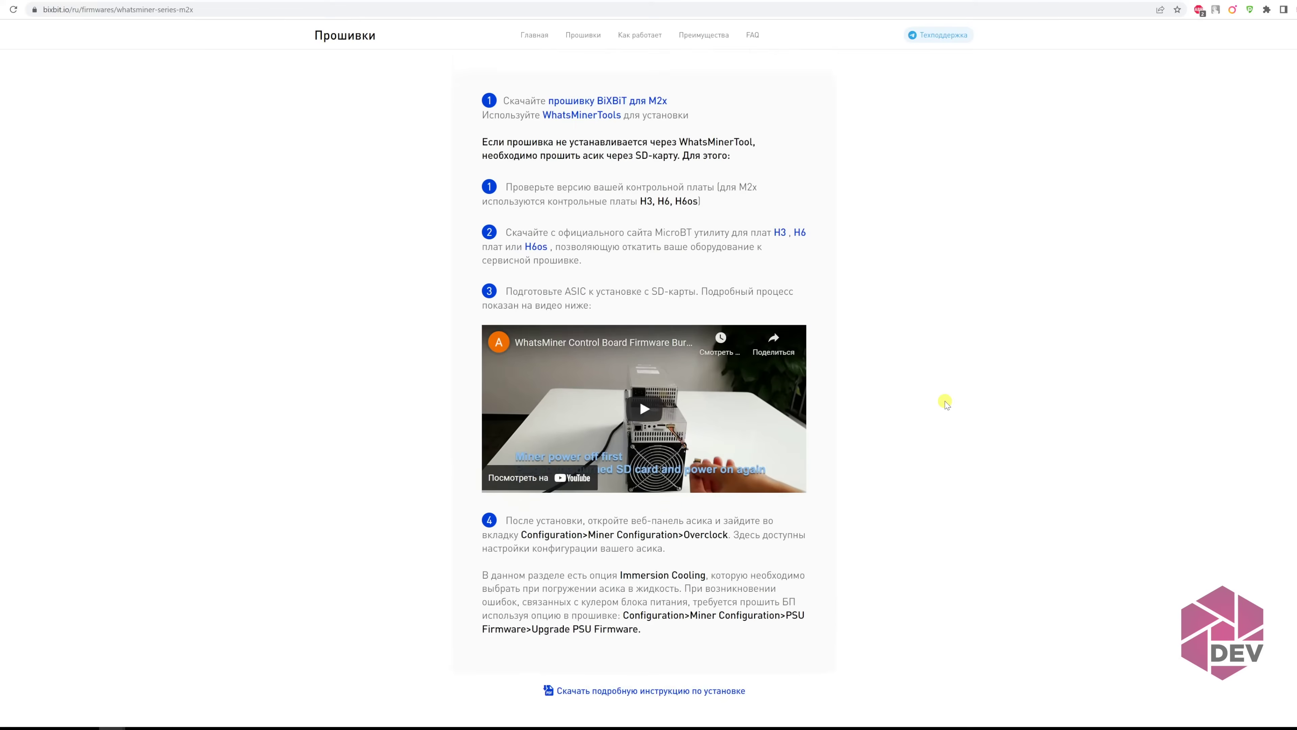
pyautogui.scroll(2, 945, 402)
pyautogui.click(700, 337)
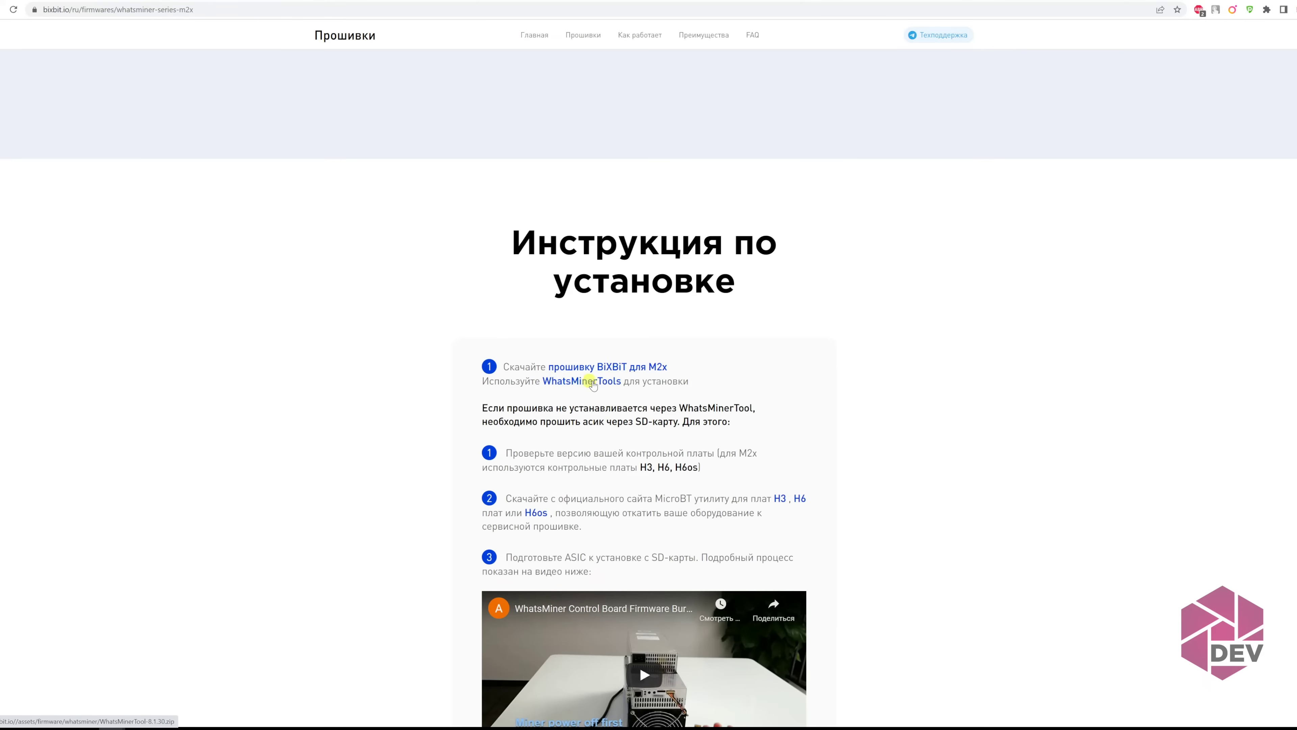
pyautogui.scroll(-5, 848, 498)
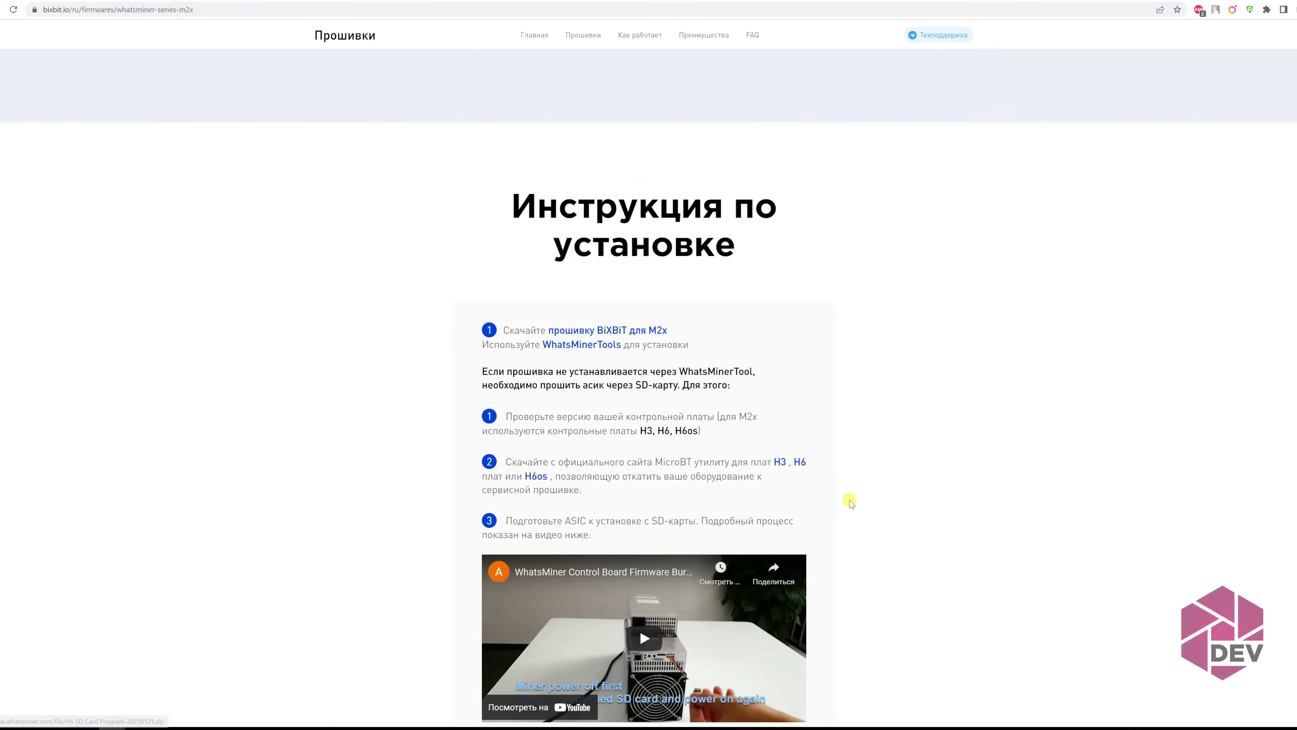
pyautogui.scroll(-5, 851, 499)
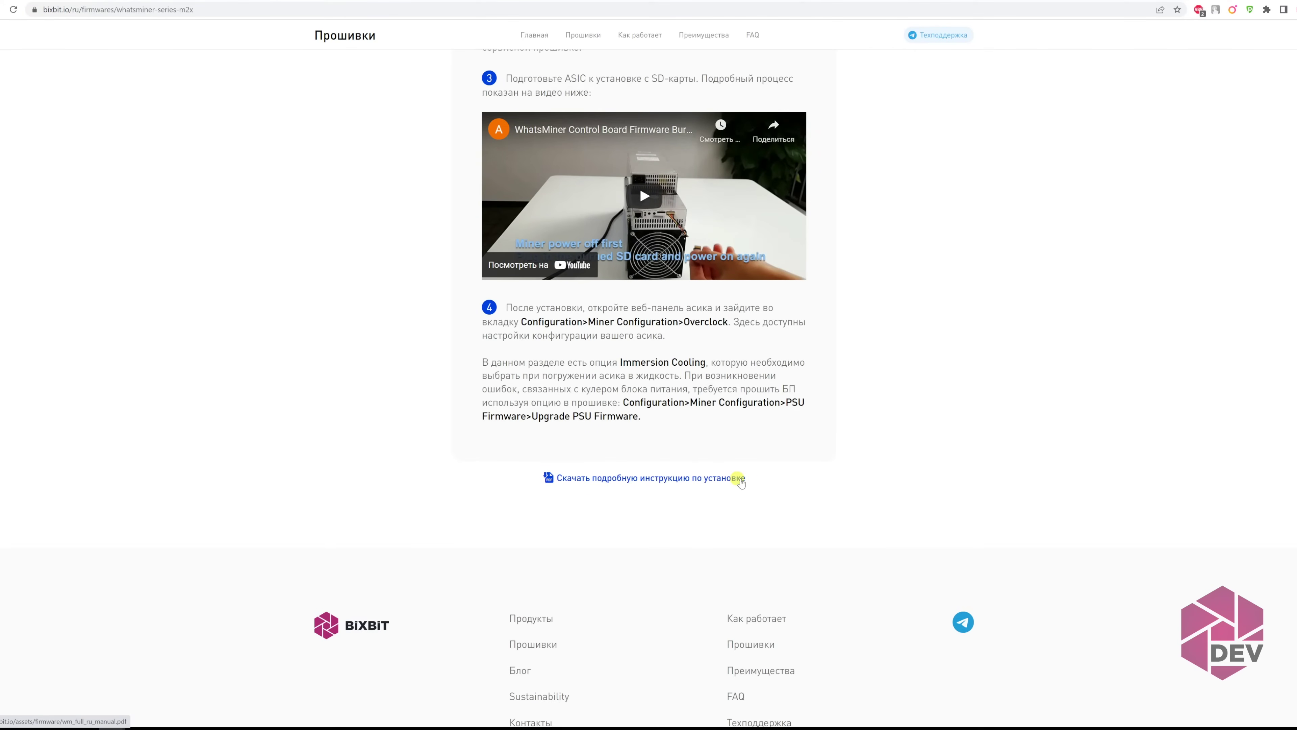
pyautogui.scroll(10, 903, 492)
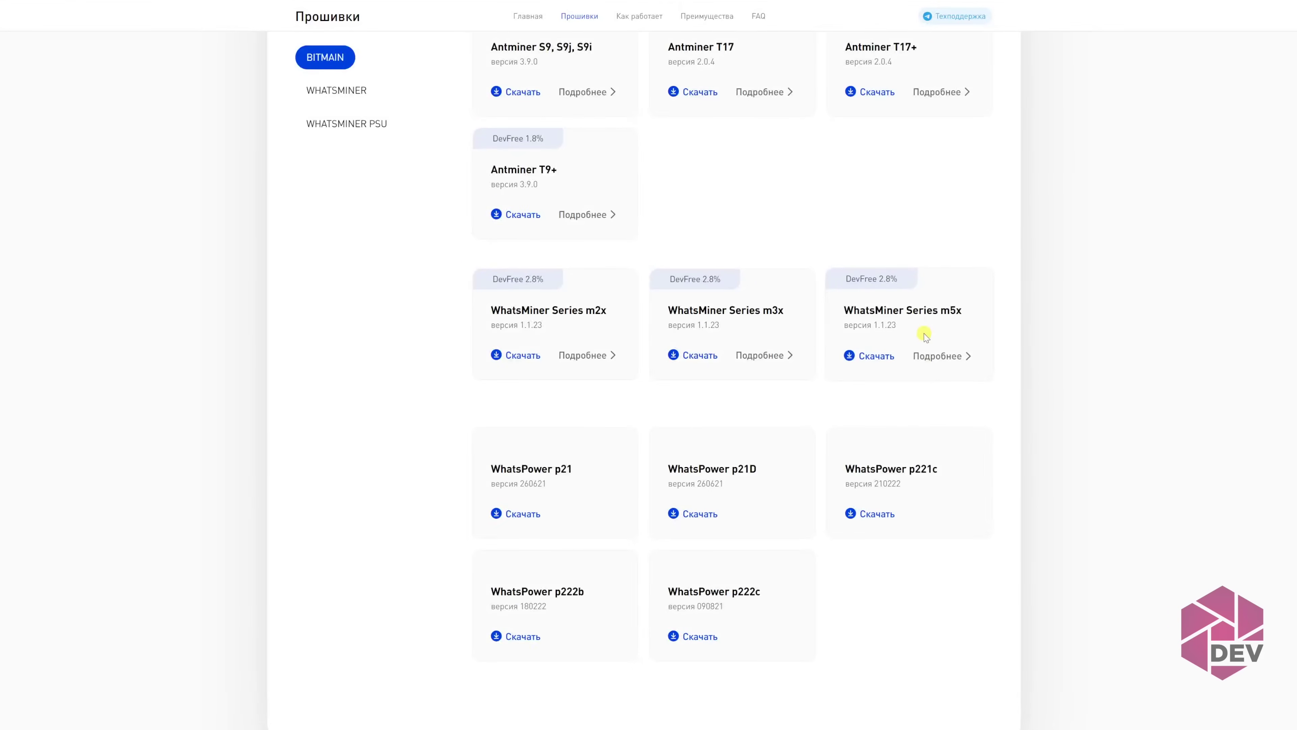
# Open the details of the WhatsMiner Series m5x firmware and download WhatsMinerTools from its installation instructions.
pyautogui.moveTo(906, 310); pyautogui.dragTo(975, 318)
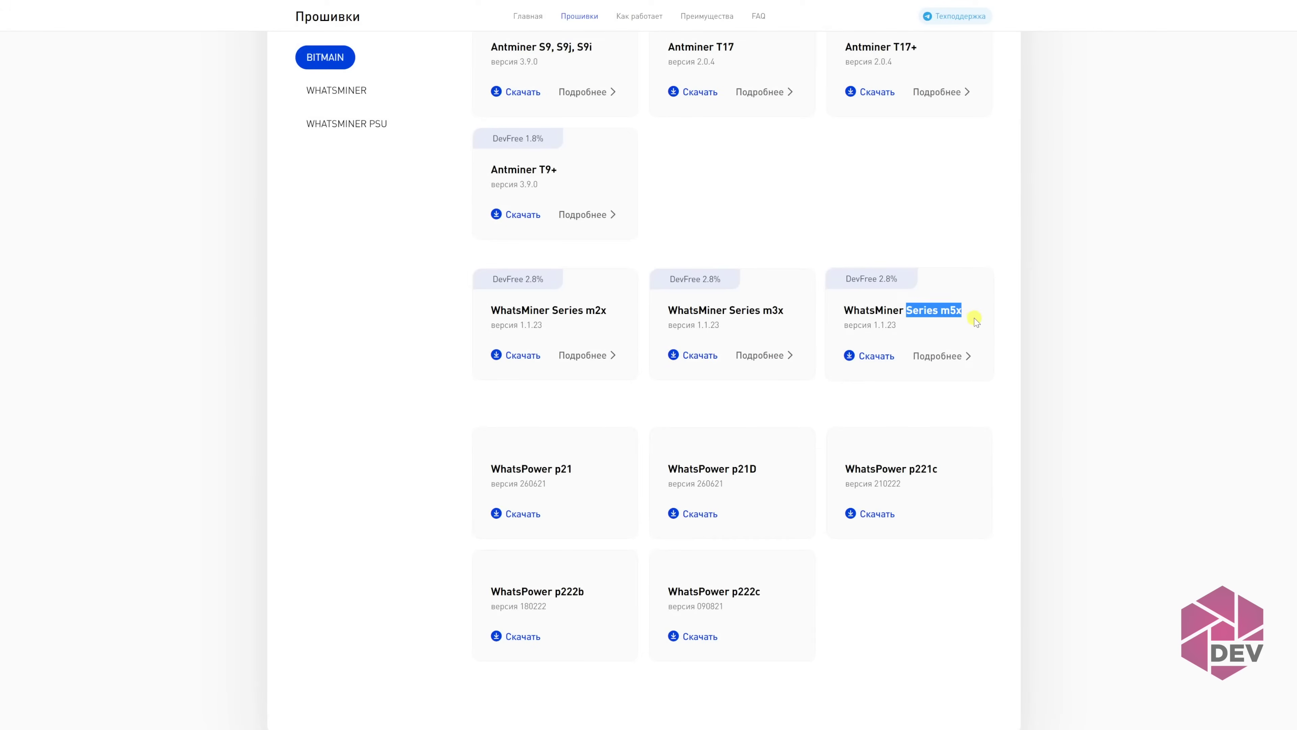
pyautogui.click(937, 358)
pyautogui.scroll(-10, 579, 359)
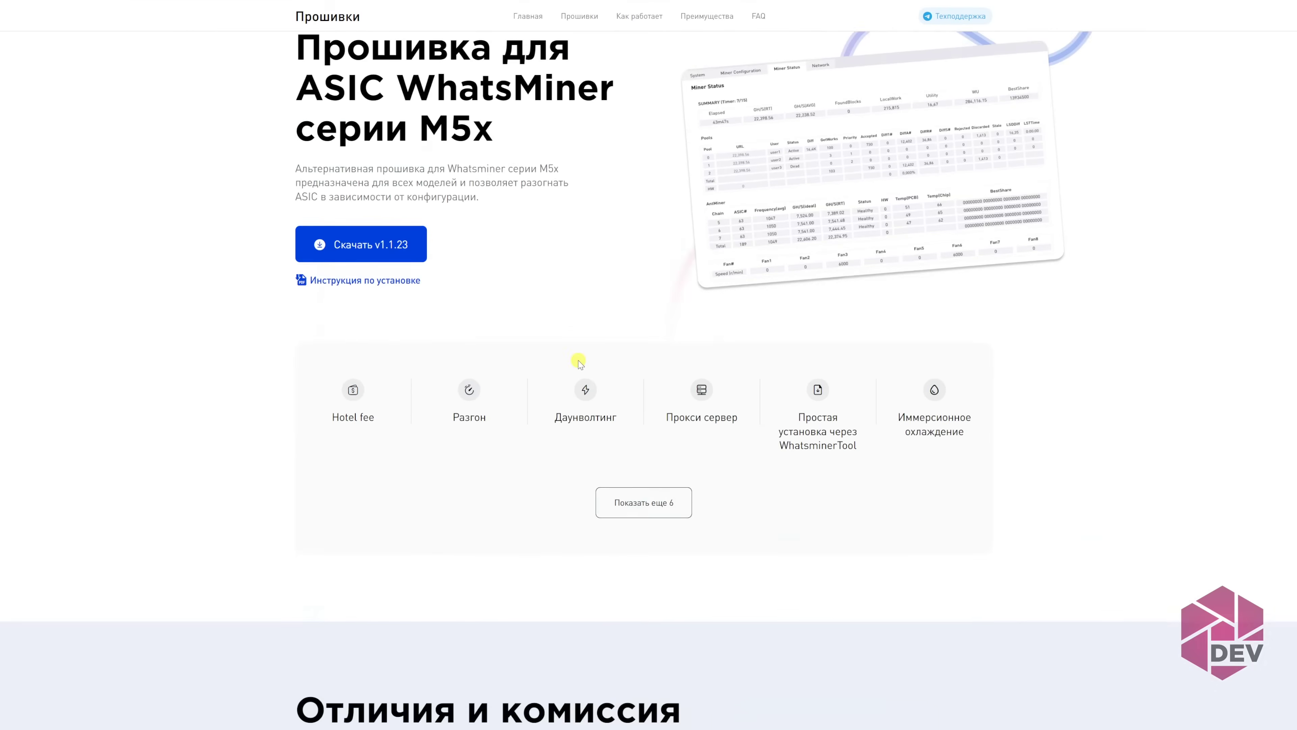
pyautogui.scroll(-9, 514, 361)
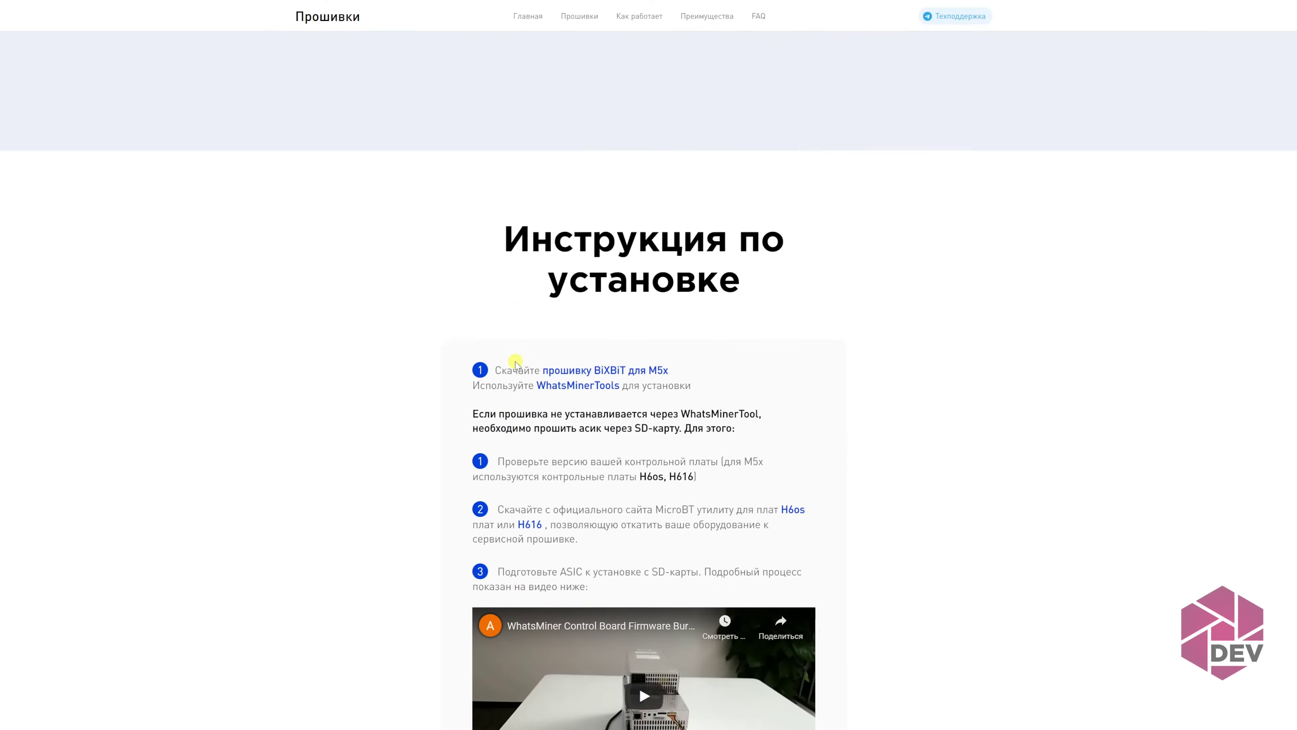
pyautogui.moveTo(621, 269); pyautogui.dragTo(532, 270)
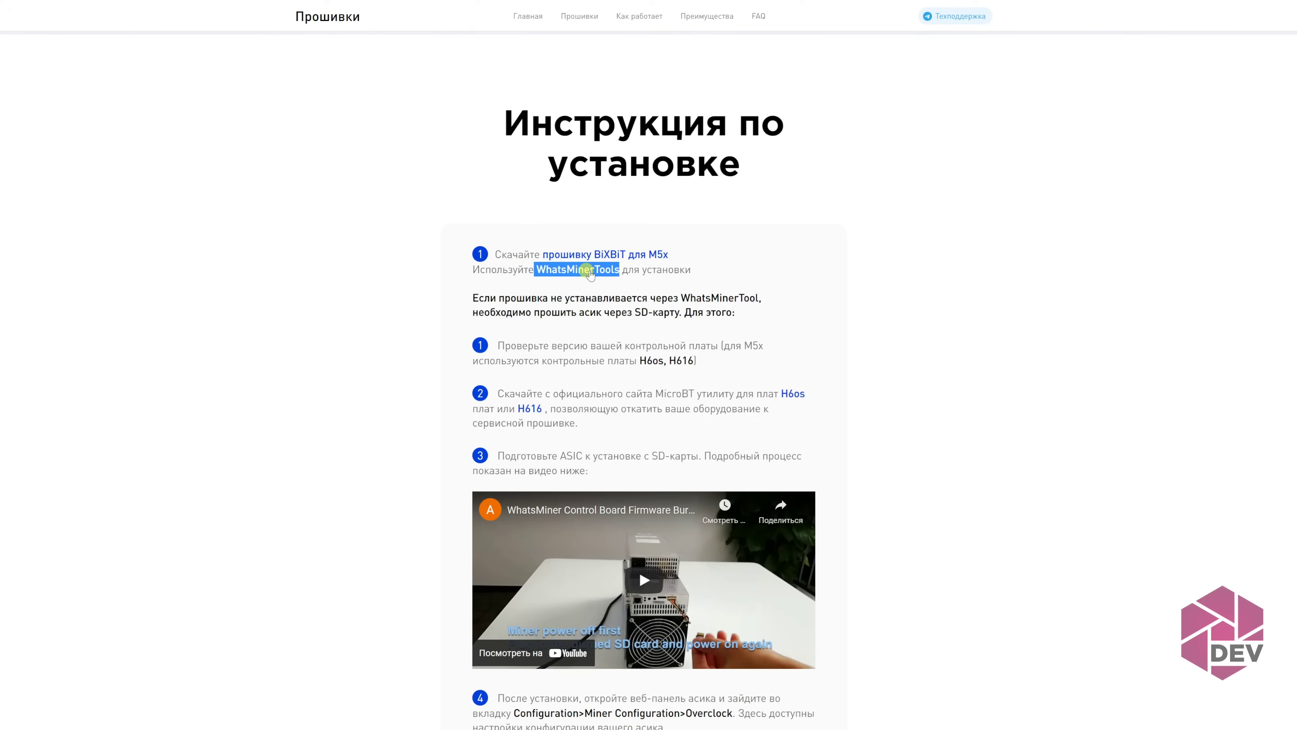
pyautogui.click(579, 272)
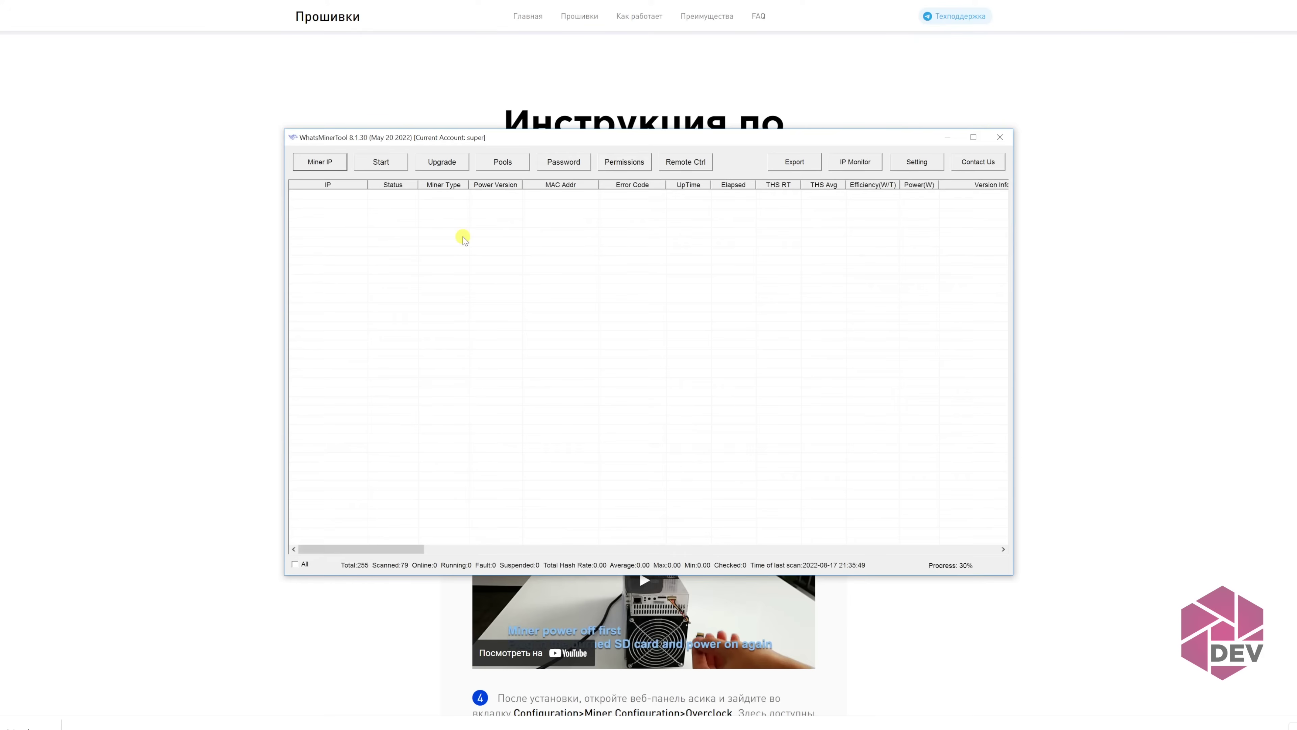
# In WhatsMinerTool, add the miner IP range 192.168.88.1 to 192.168.88.255 and start monitoring.
pyautogui.click(320, 161)
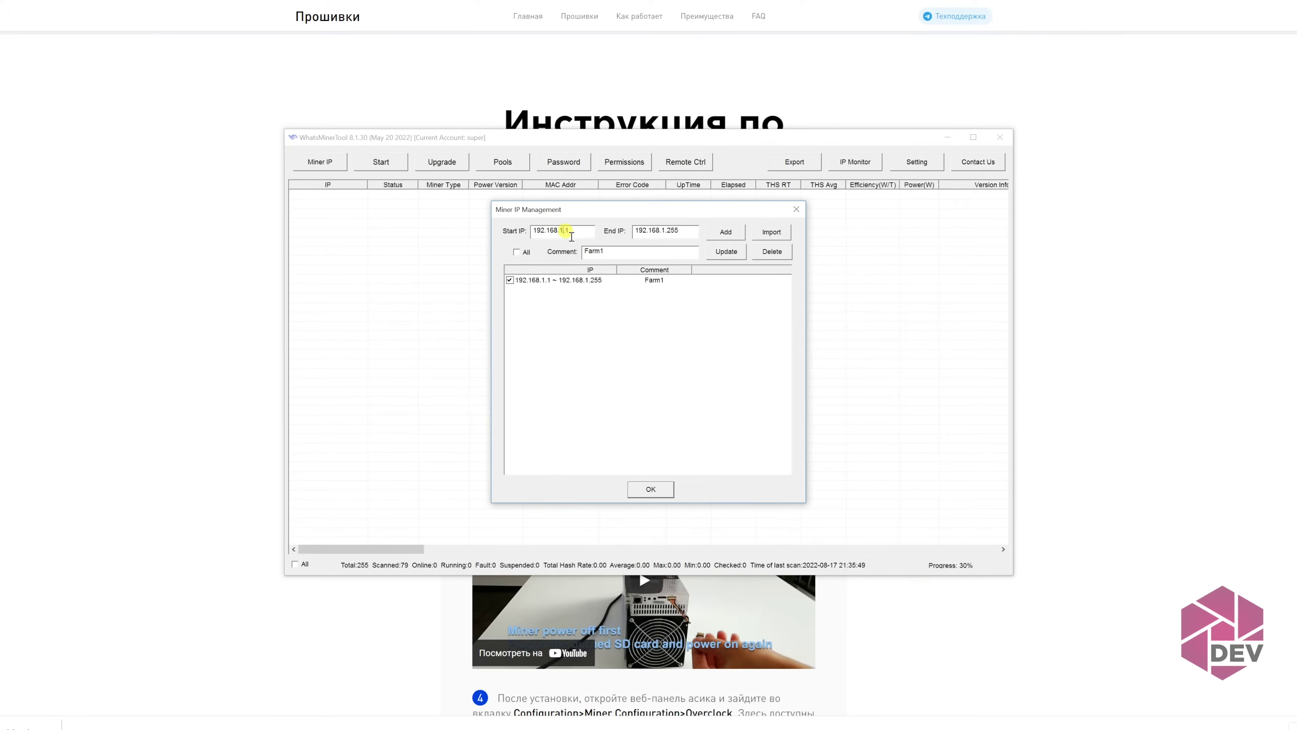
pyautogui.write('88')
pyautogui.click(666, 231)
pyautogui.press('BackSpace')
pyautogui.write('88')
pyautogui.click(722, 232)
pyautogui.click(650, 490)
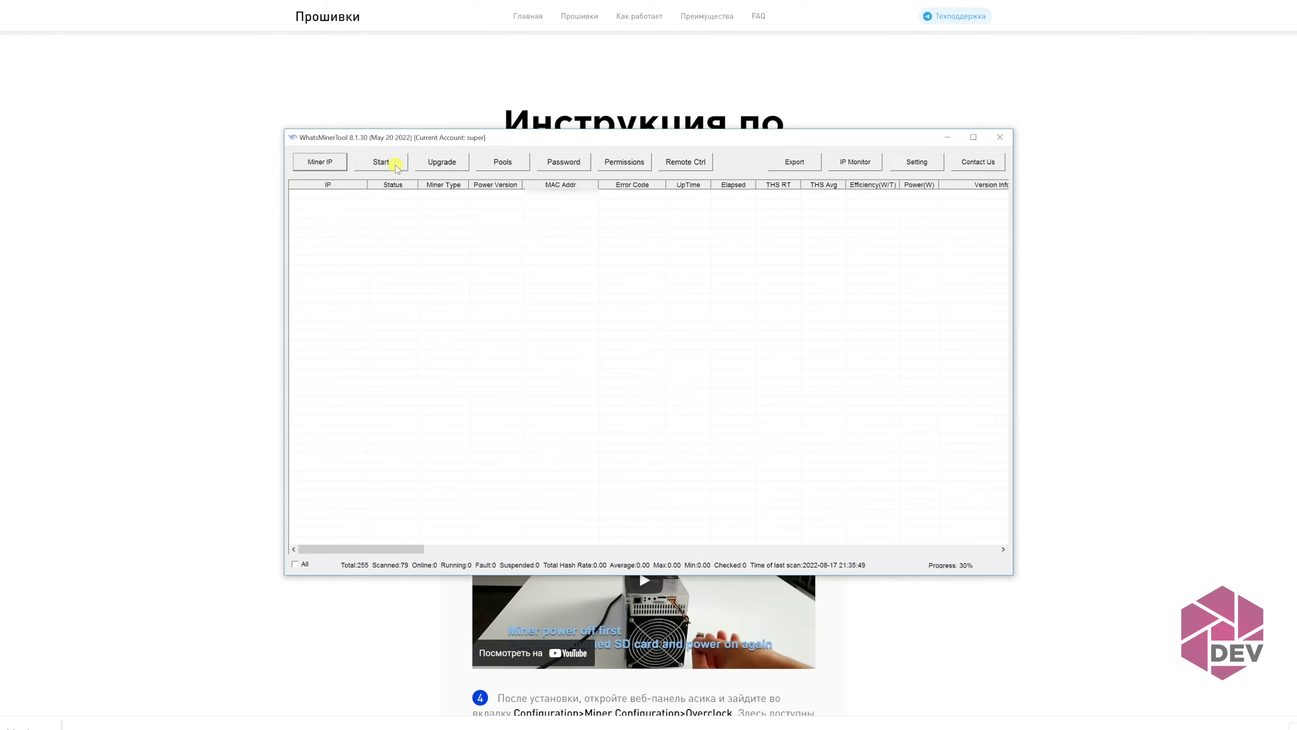
pyautogui.click(374, 163)
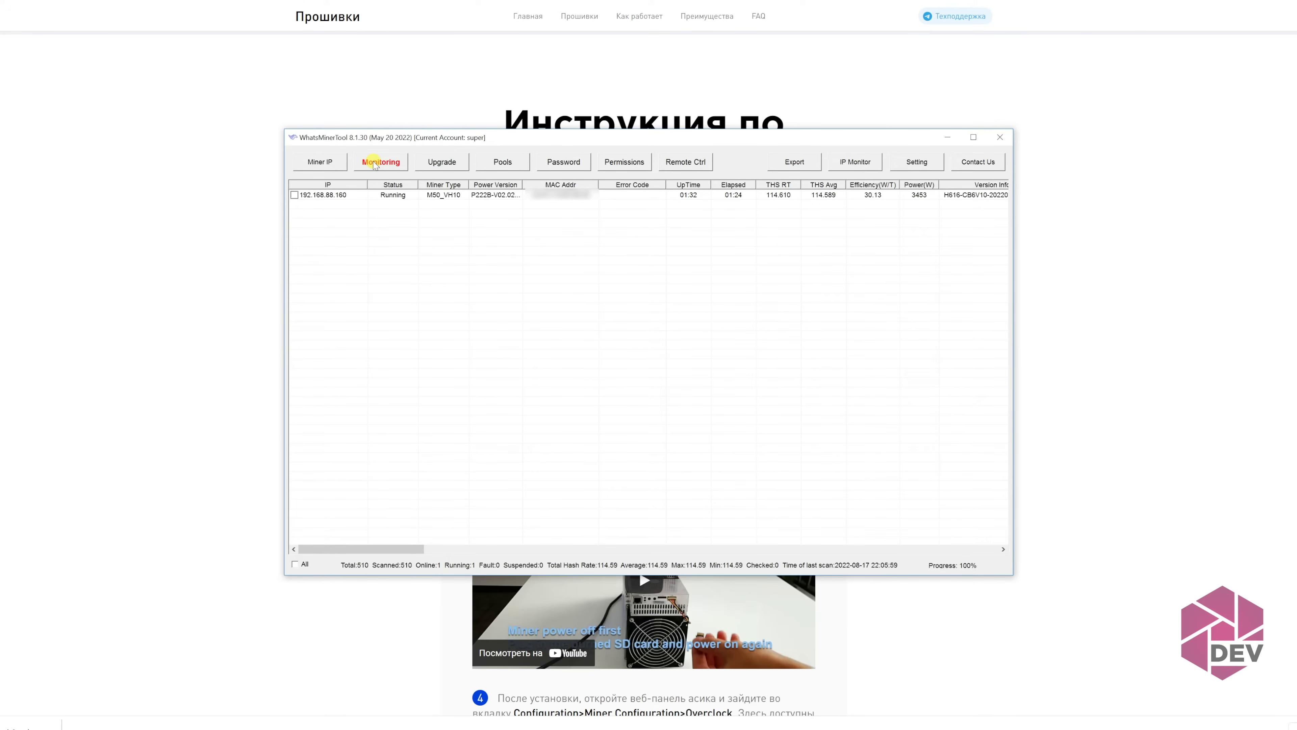
# Switch back to the browser and download the BiXBiT firmware for M5x from the installation instructions.
pyautogui.click(944, 138)
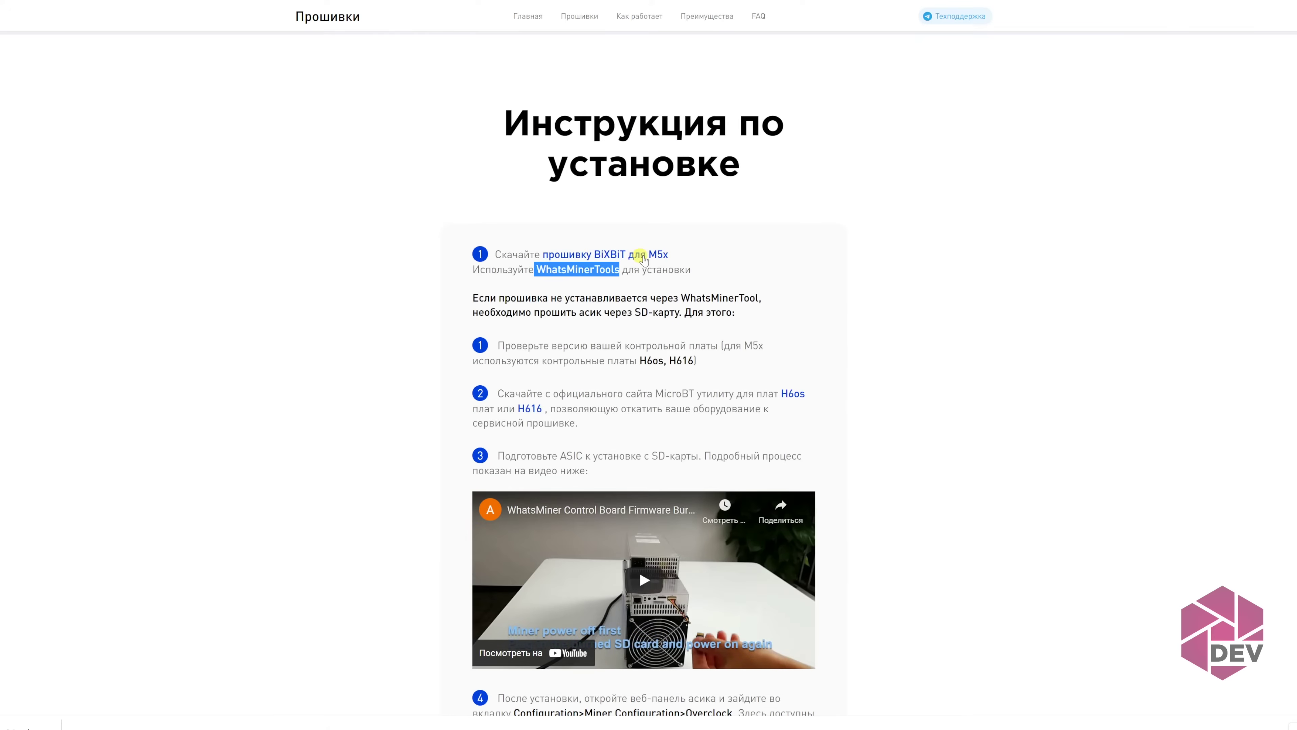
pyautogui.click(642, 255)
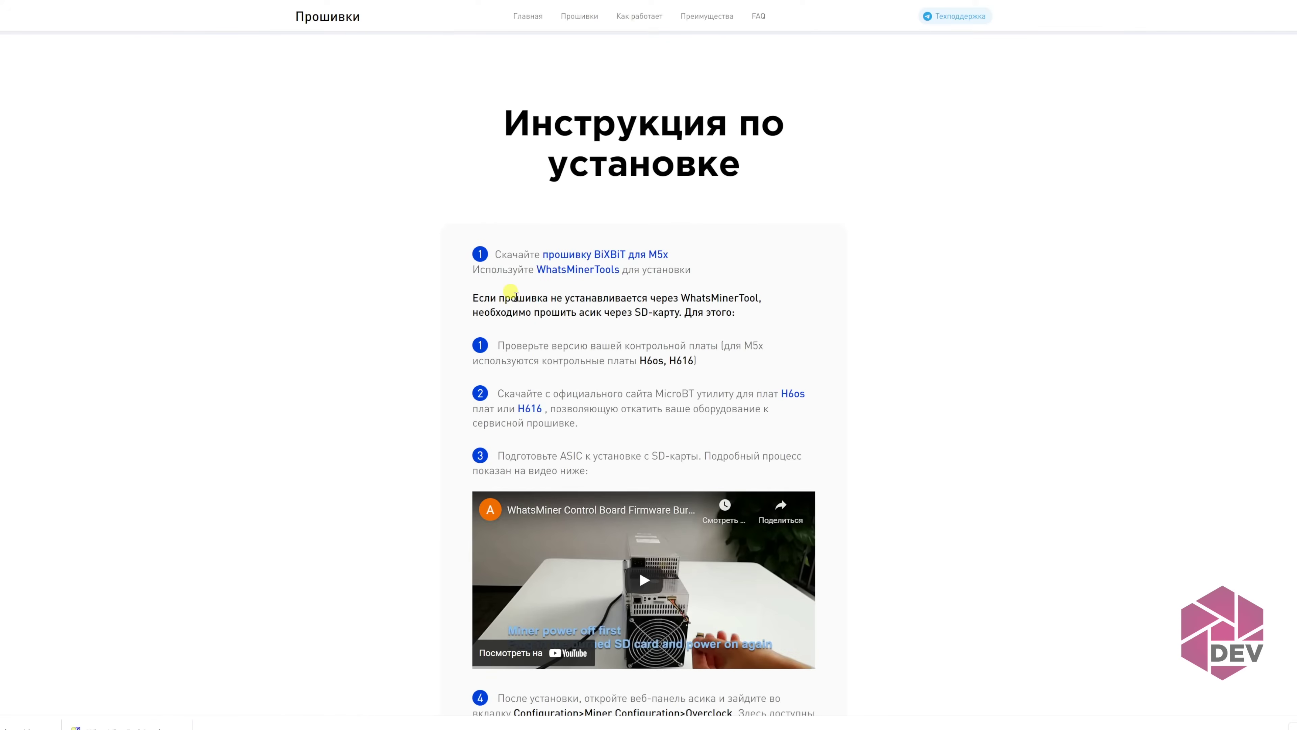
# Switch to WhatsMinerTool and upgrade miner 192.168.88.160 with the firmware file 1.1.23-Whatsminer-m2x-m3x-m5x-bixbit_site_1.1.23.bin, accepting the version rollback.
pyautogui.click(123, 727)
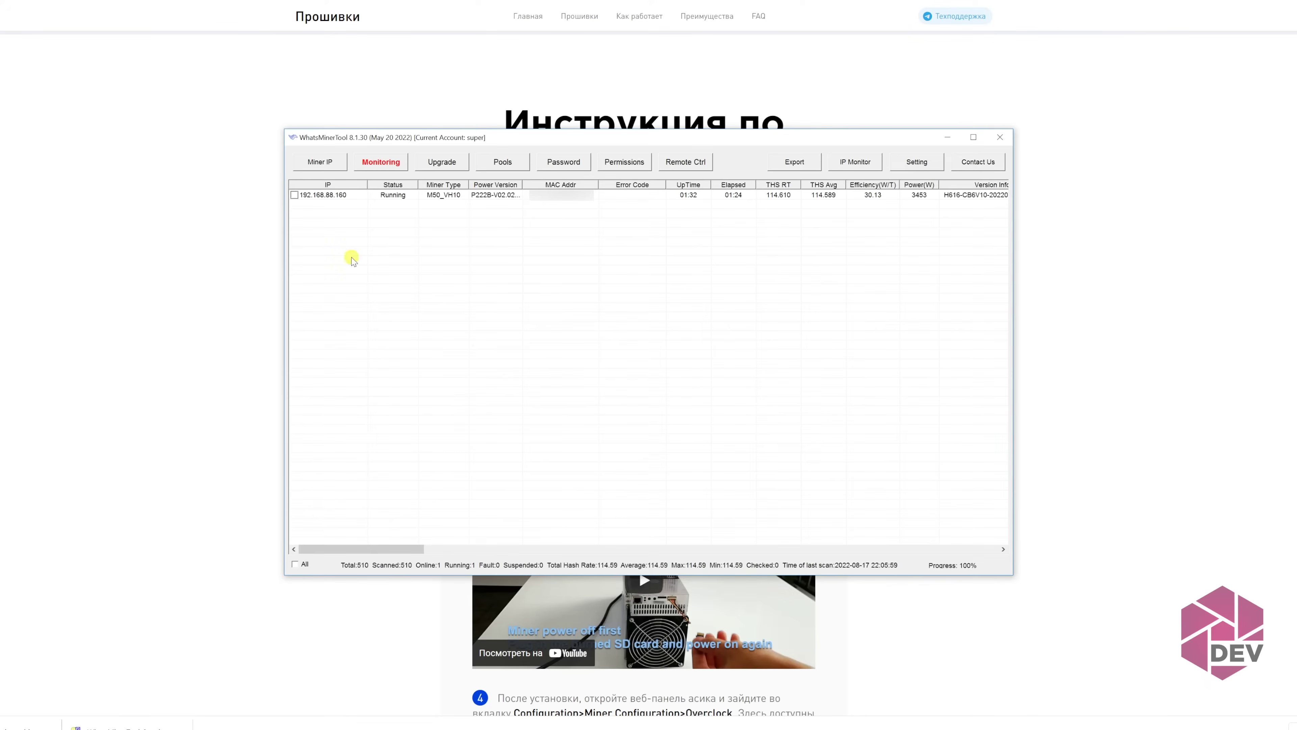
pyautogui.click(455, 161)
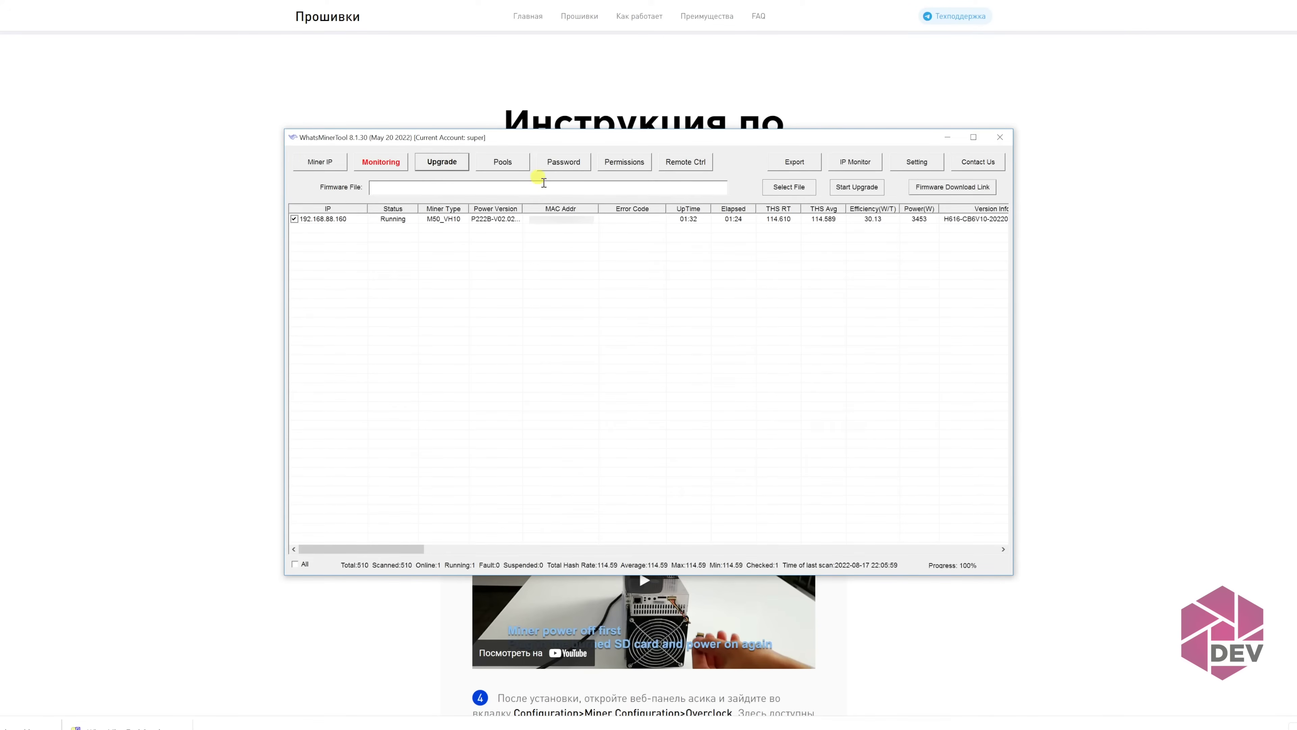
pyautogui.click(790, 188)
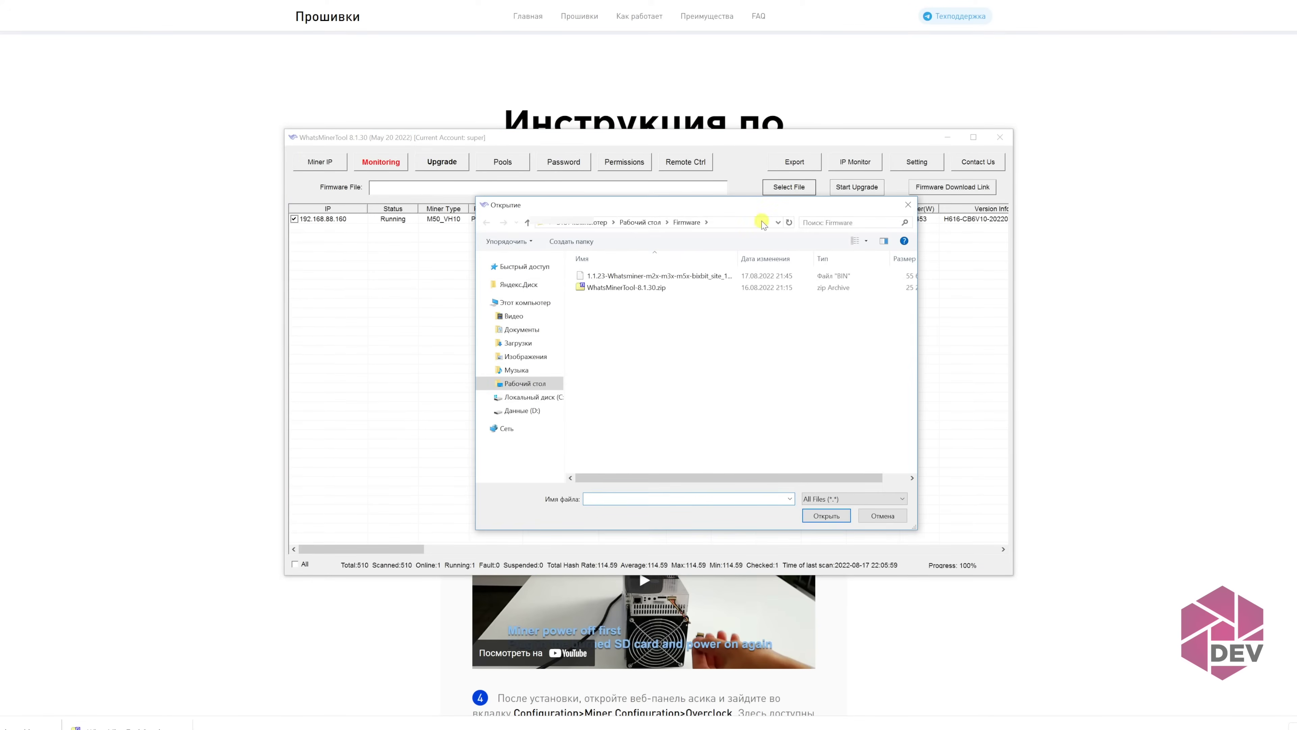
pyautogui.click(689, 276)
pyautogui.click(827, 516)
pyautogui.click(848, 187)
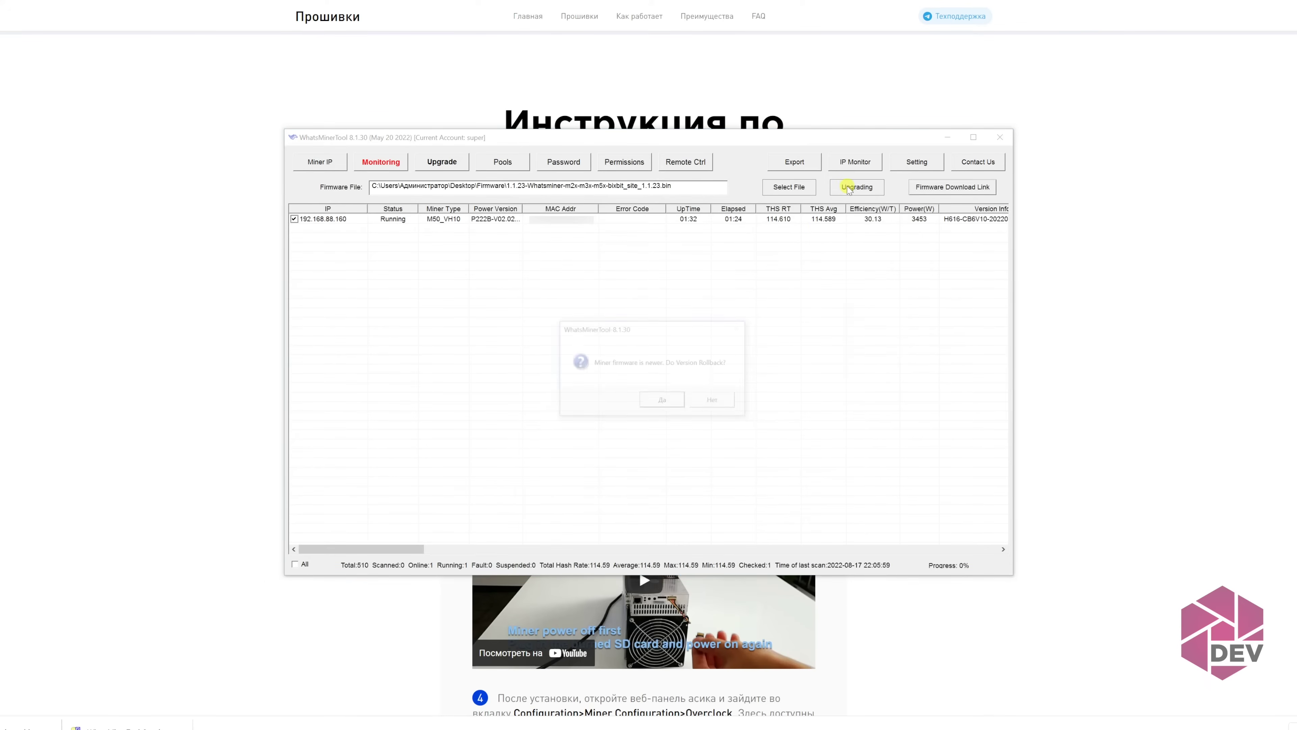
pyautogui.click(660, 404)
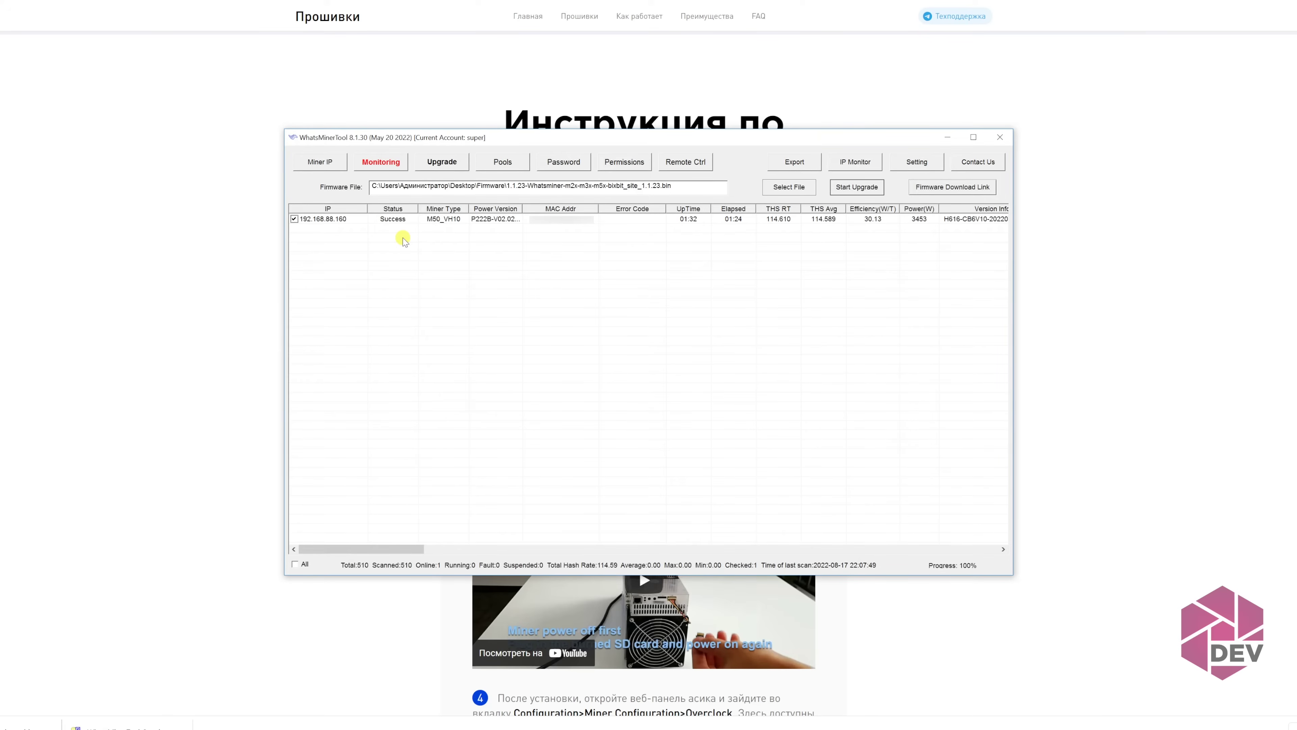
# Return to the browser and read the M5x installation instructions on SD card flashing and post-installation configuration.
pyautogui.click(944, 138)
pyautogui.scroll(-2, 641, 263)
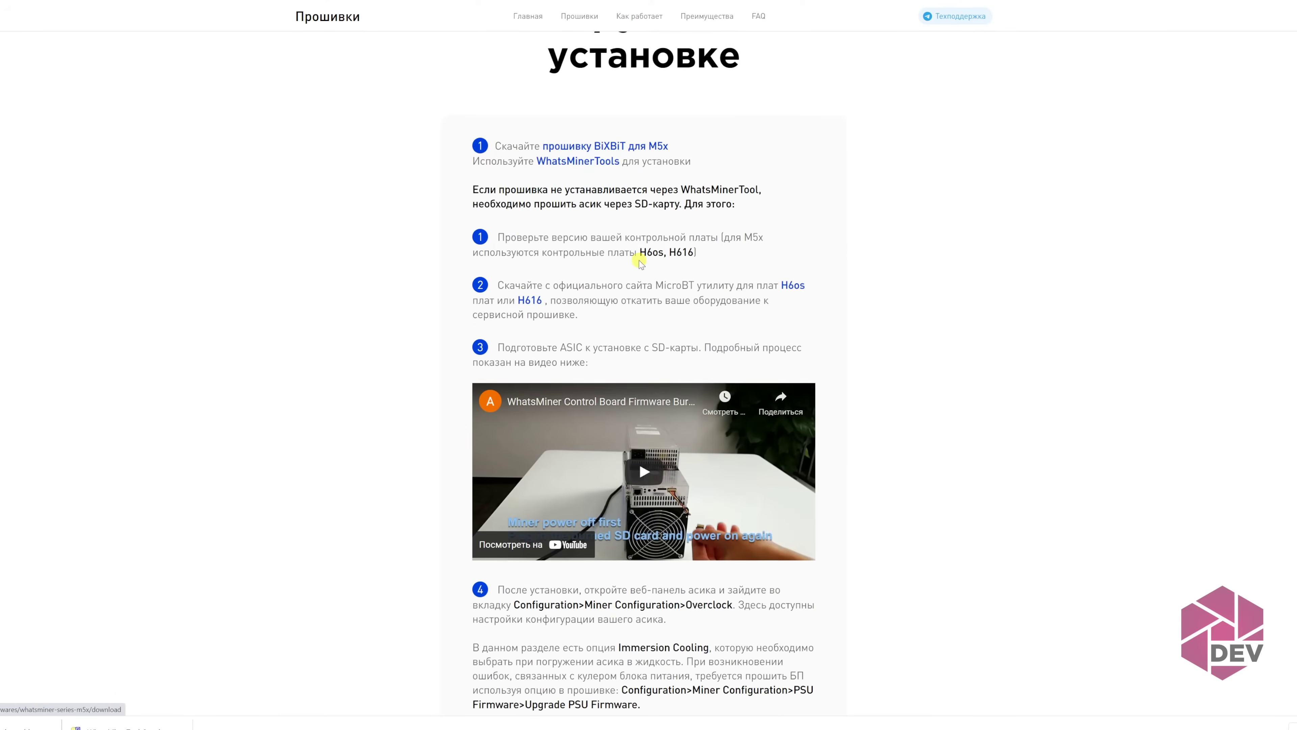
pyautogui.moveTo(635, 199); pyautogui.dragTo(682, 200)
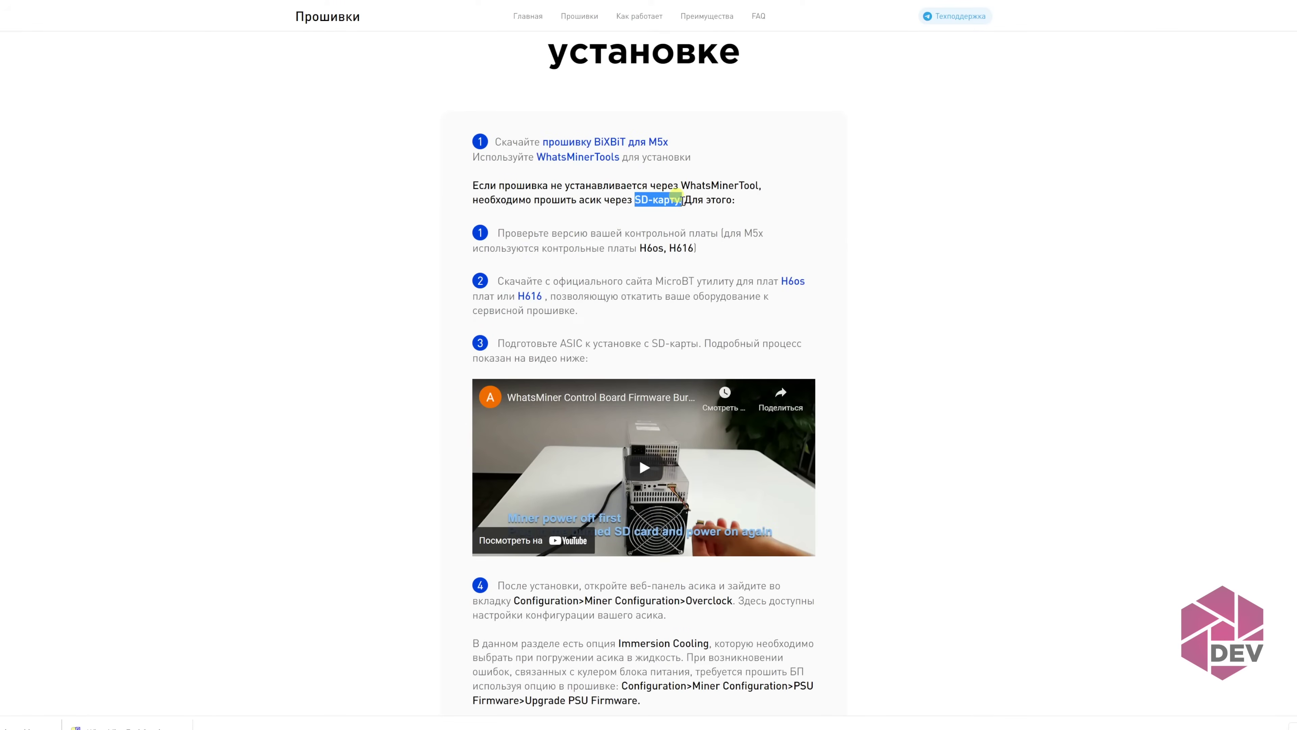
pyautogui.click(778, 206)
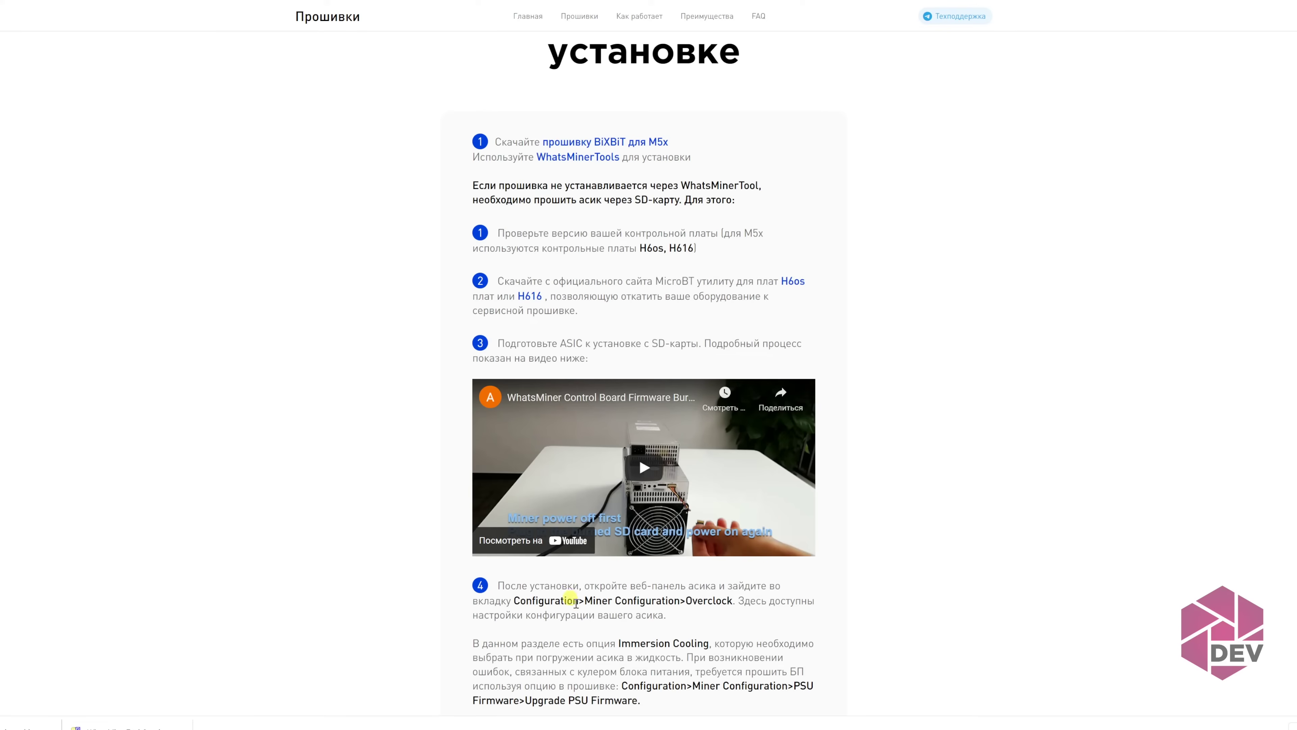
pyautogui.scroll(-2, 804, 230)
pyautogui.scroll(4, 894, 279)
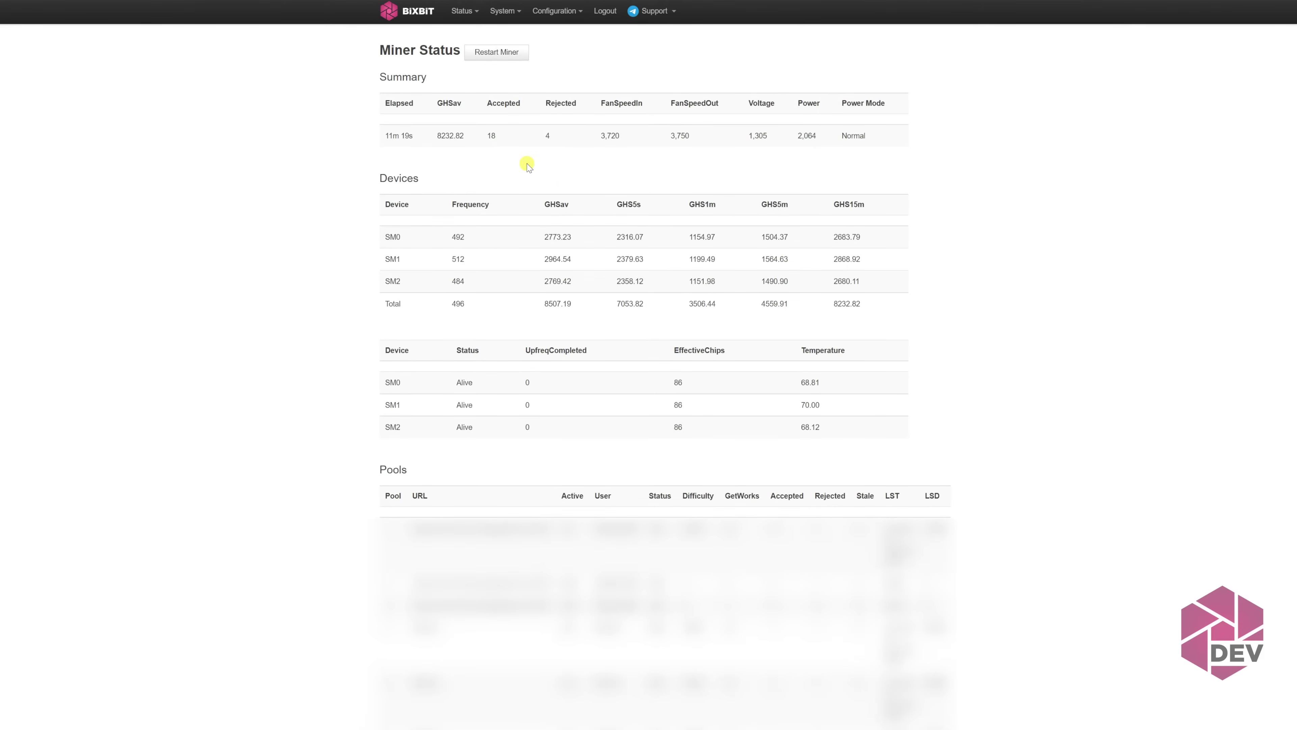
# Open the PSU Firmware section of the miner configuration and upgrade the power supply firmware, confirming the update.
pyautogui.click(560, 11)
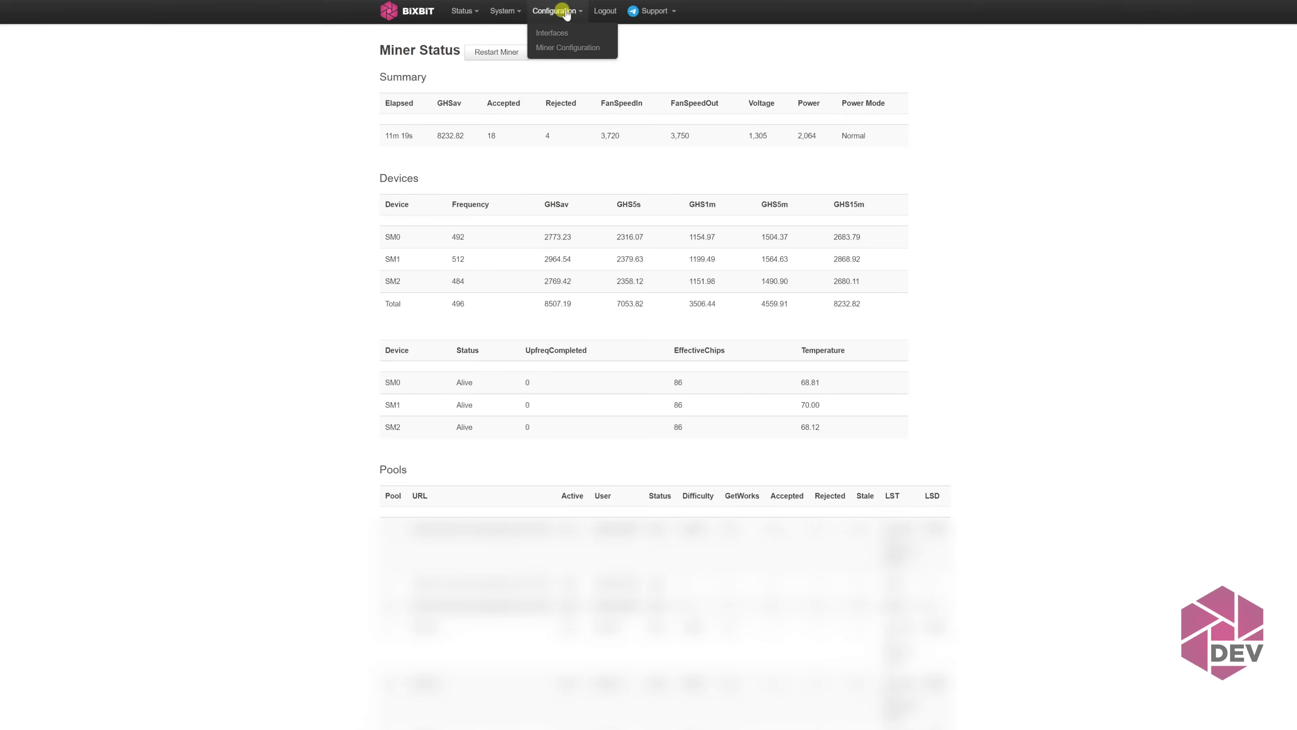
pyautogui.click(560, 48)
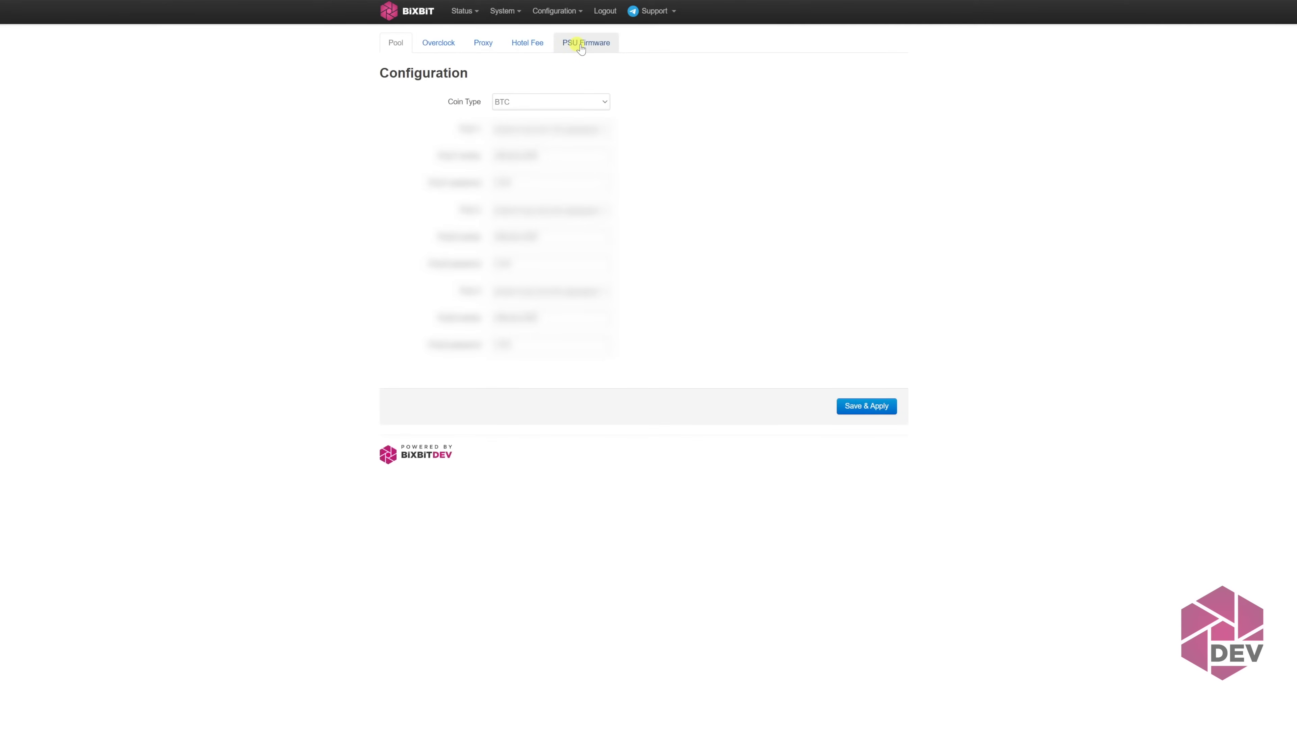
pyautogui.click(585, 46)
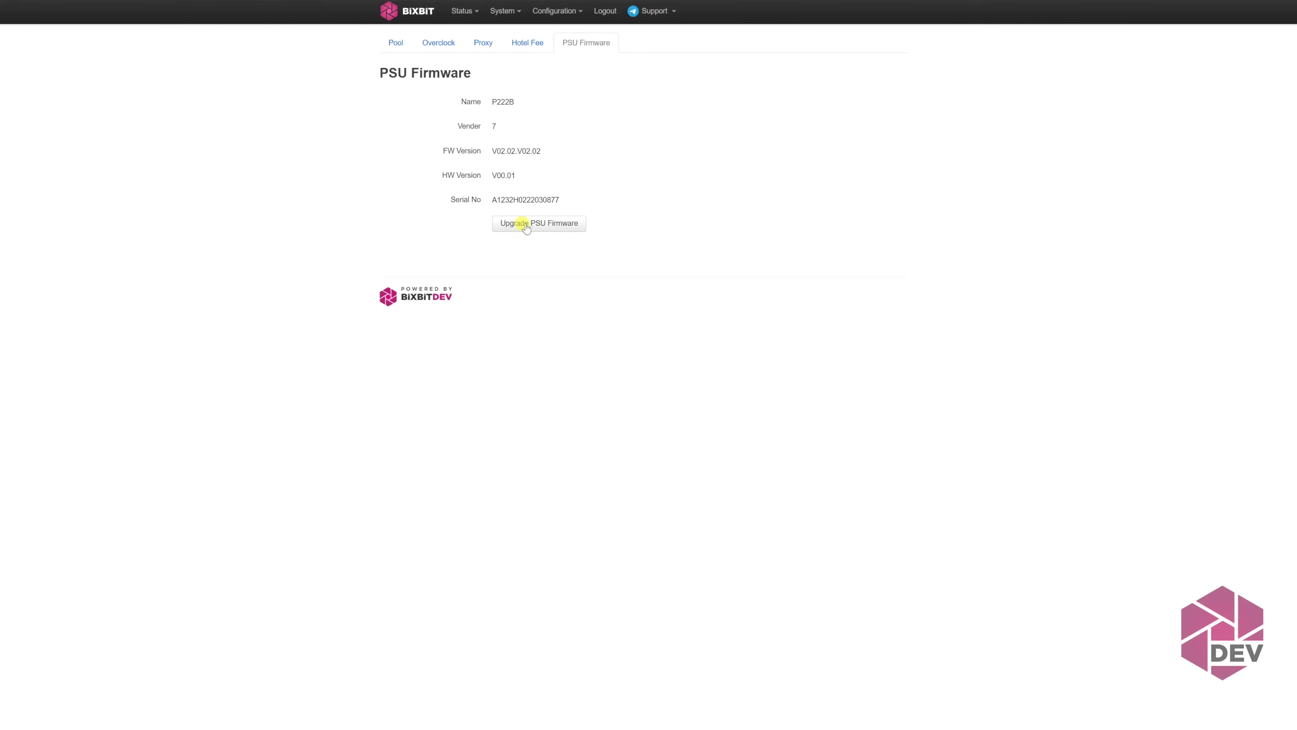
pyautogui.click(530, 225)
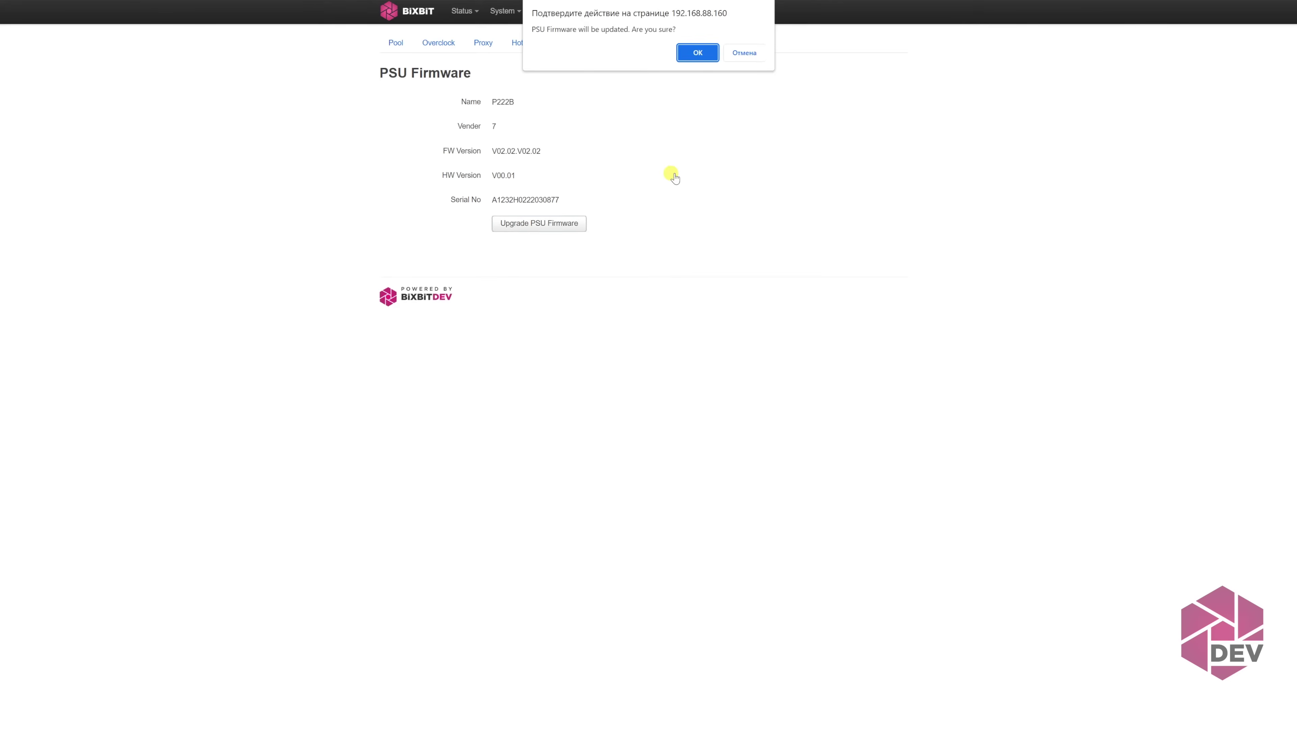
pyautogui.click(699, 52)
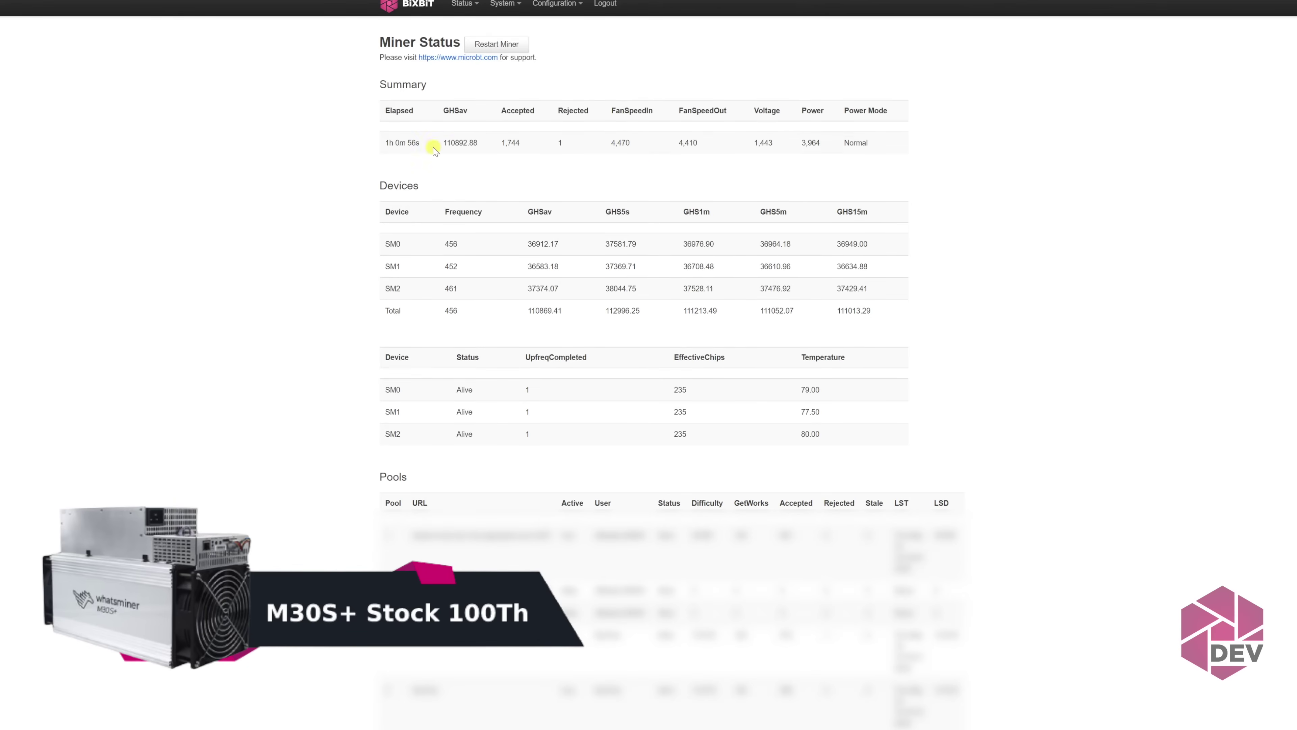
# Compare the average hashrate, power and liquid cooling values on the status pages of the M30S+ miners.
pyautogui.moveTo(443, 143); pyautogui.dragTo(485, 147)
pyautogui.moveTo(801, 144); pyautogui.dragTo(830, 147)
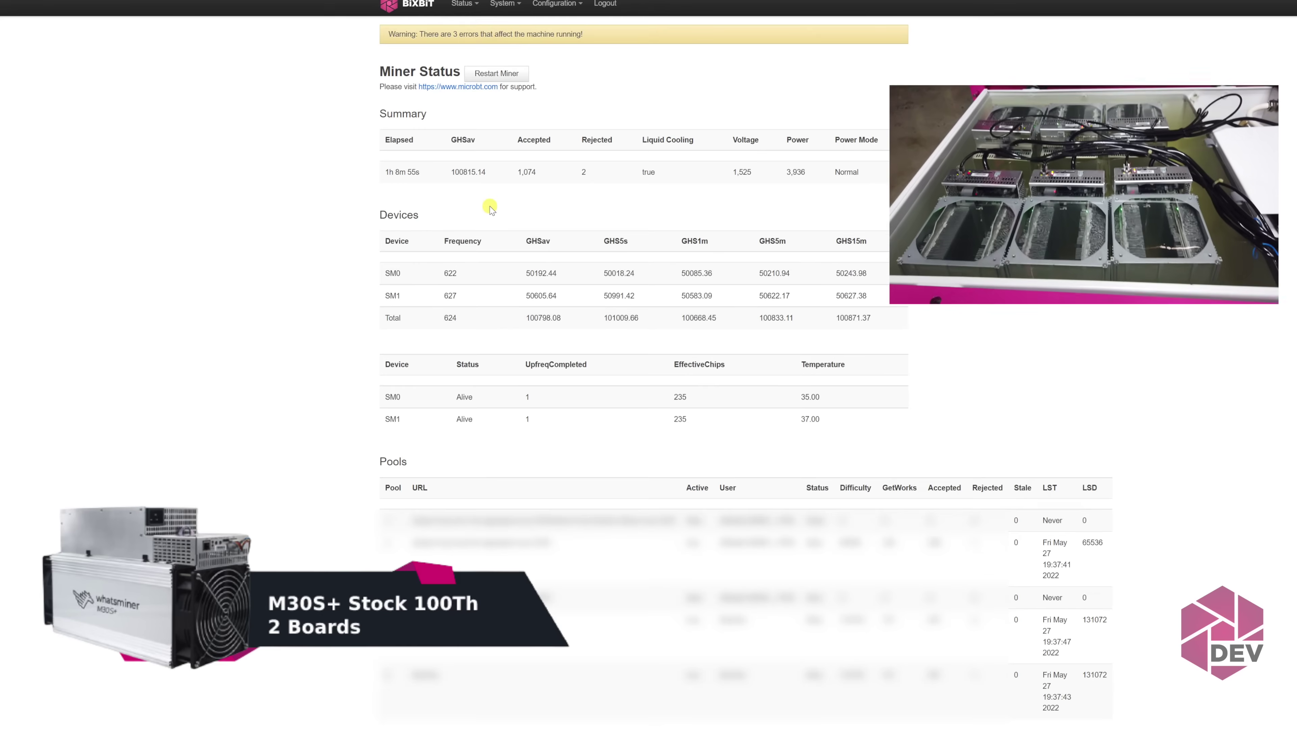
pyautogui.moveTo(444, 173); pyautogui.dragTo(493, 174)
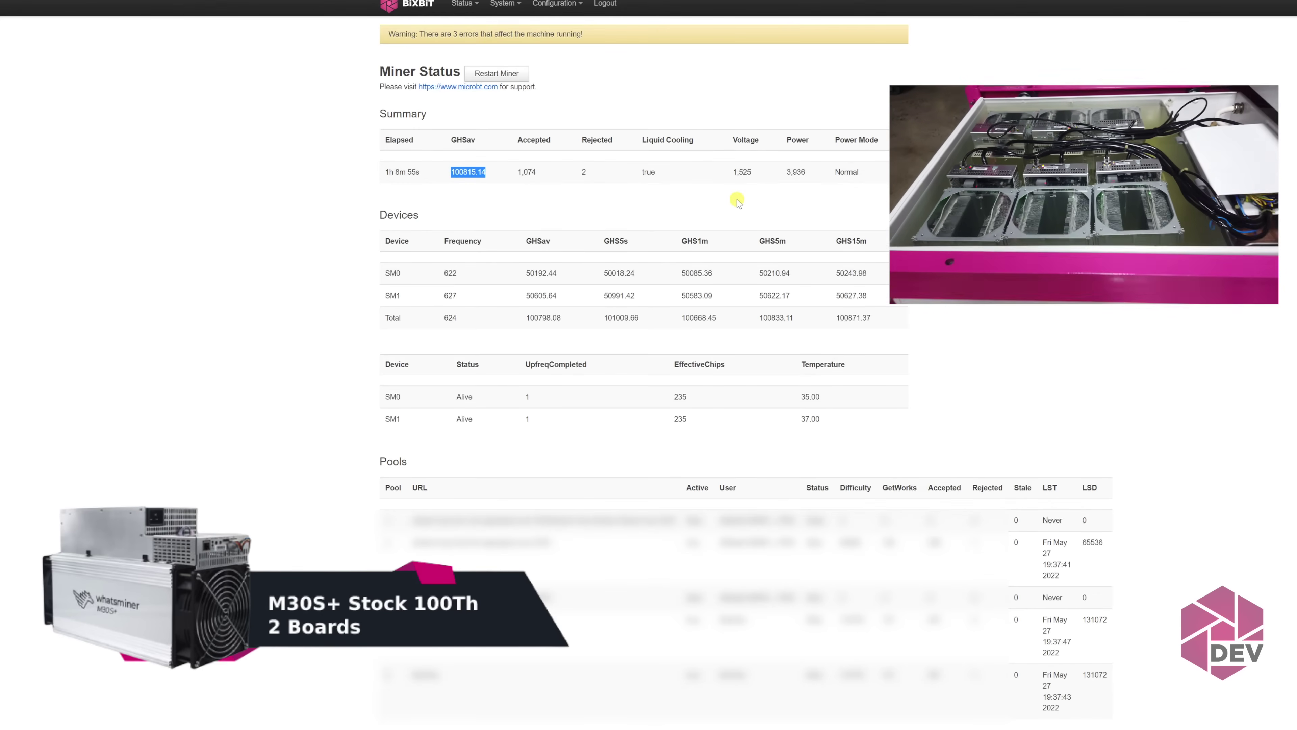
pyautogui.moveTo(782, 172); pyautogui.dragTo(815, 175)
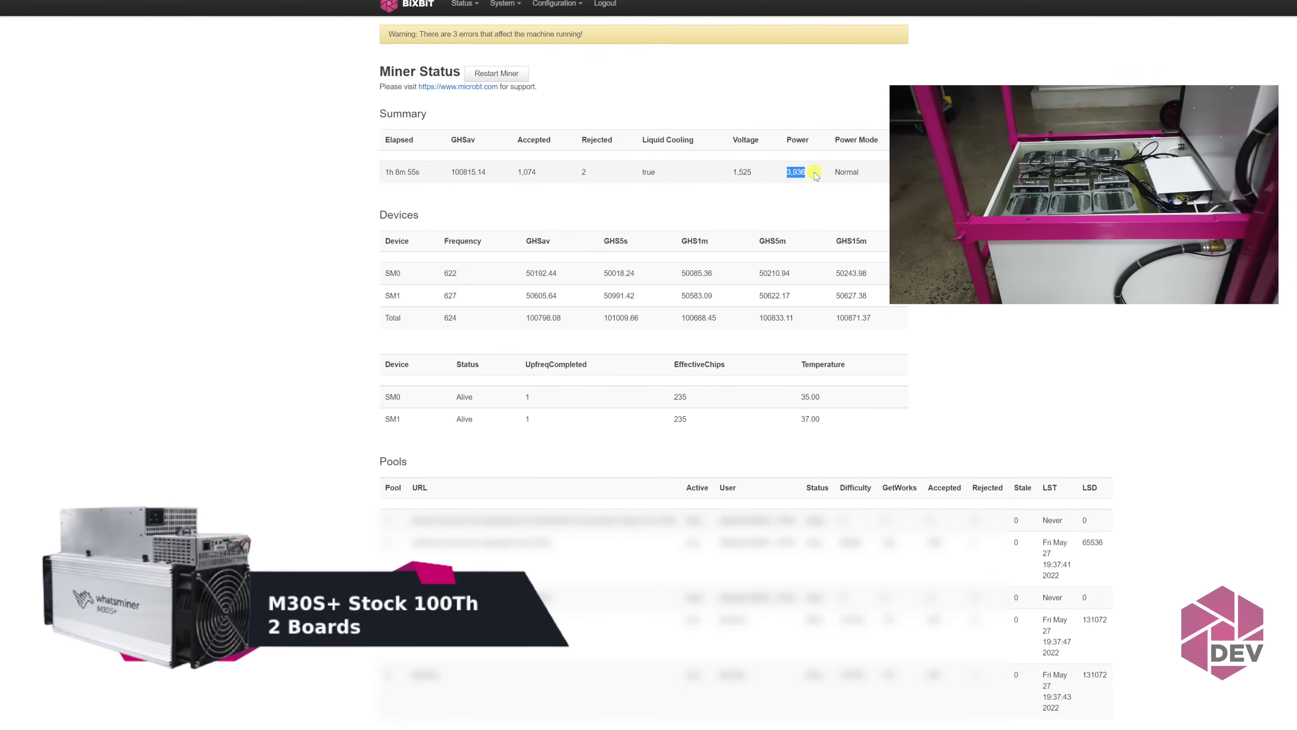
pyautogui.moveTo(640, 140); pyautogui.dragTo(715, 137)
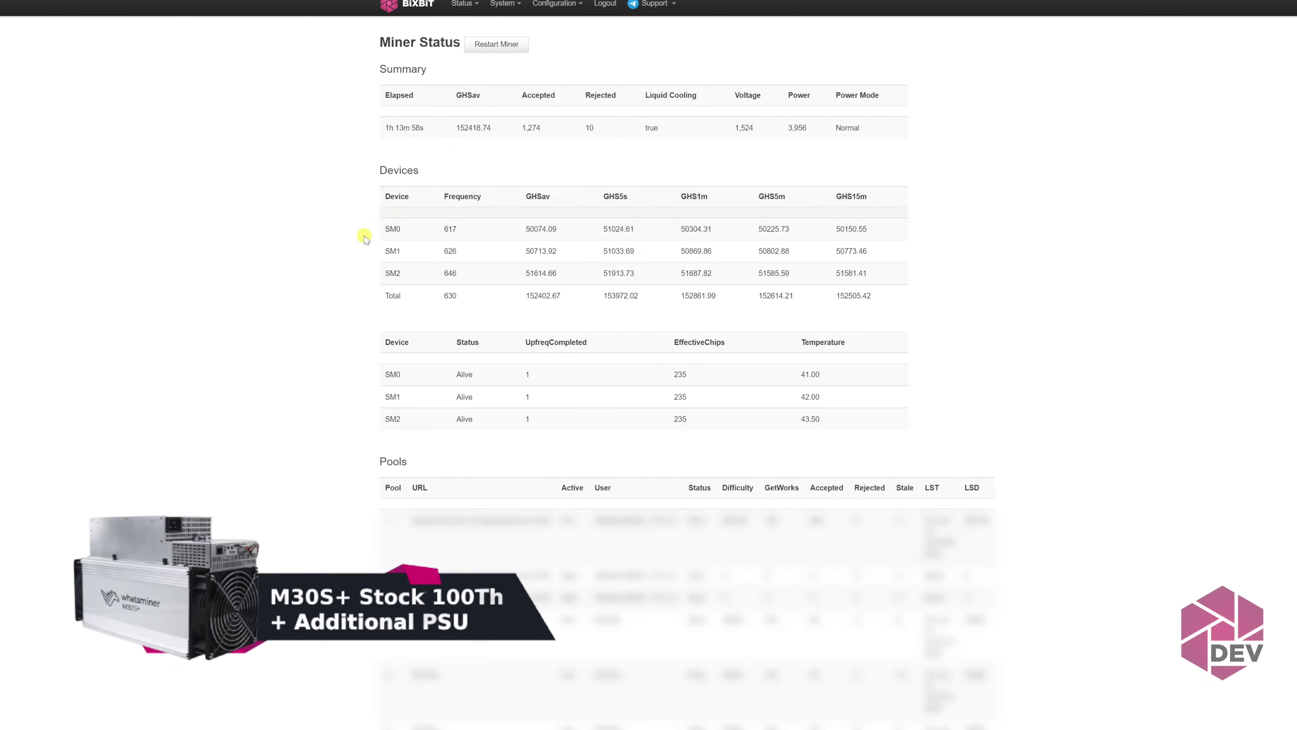
pyautogui.moveTo(449, 127); pyautogui.dragTo(498, 128)
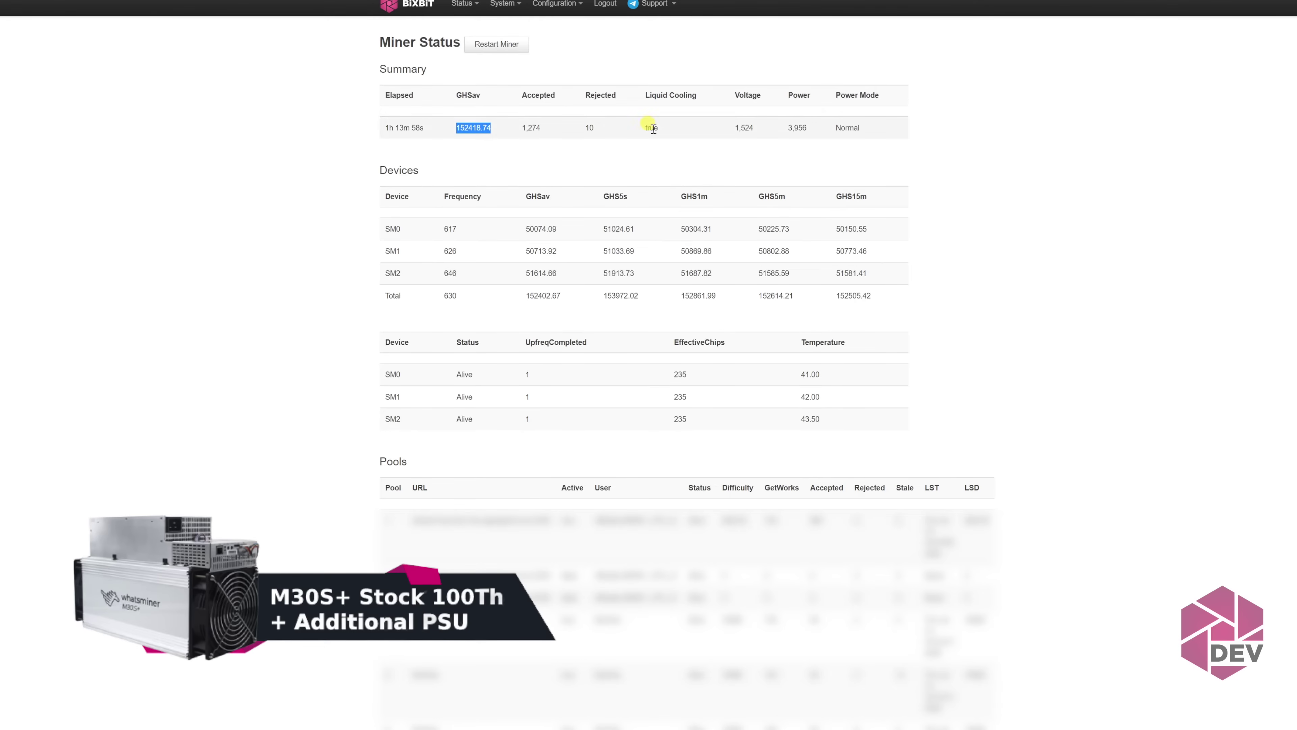
pyautogui.click(639, 93)
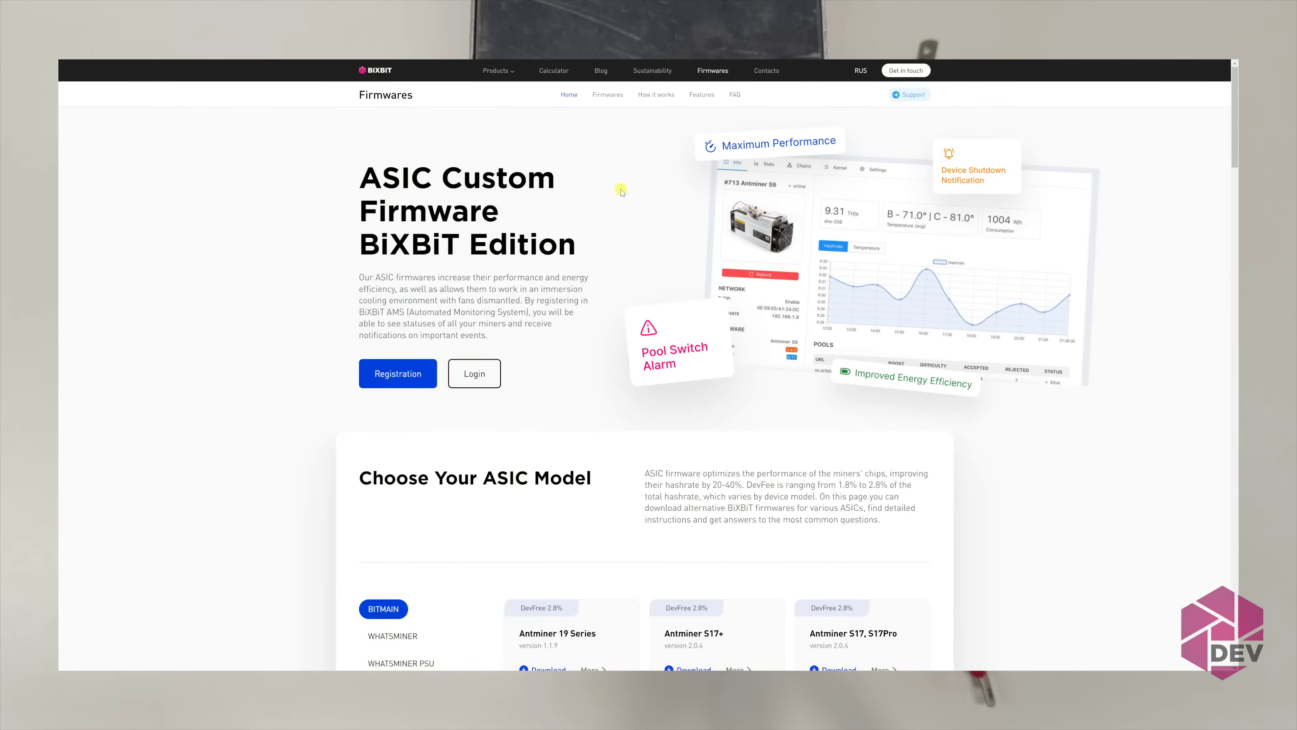
# Download the WhatsMiner Add_PSU Series m5x firmware from the WhatsMiner models on the BiXBiT firmware page.
pyautogui.scroll(-15, 622, 192)
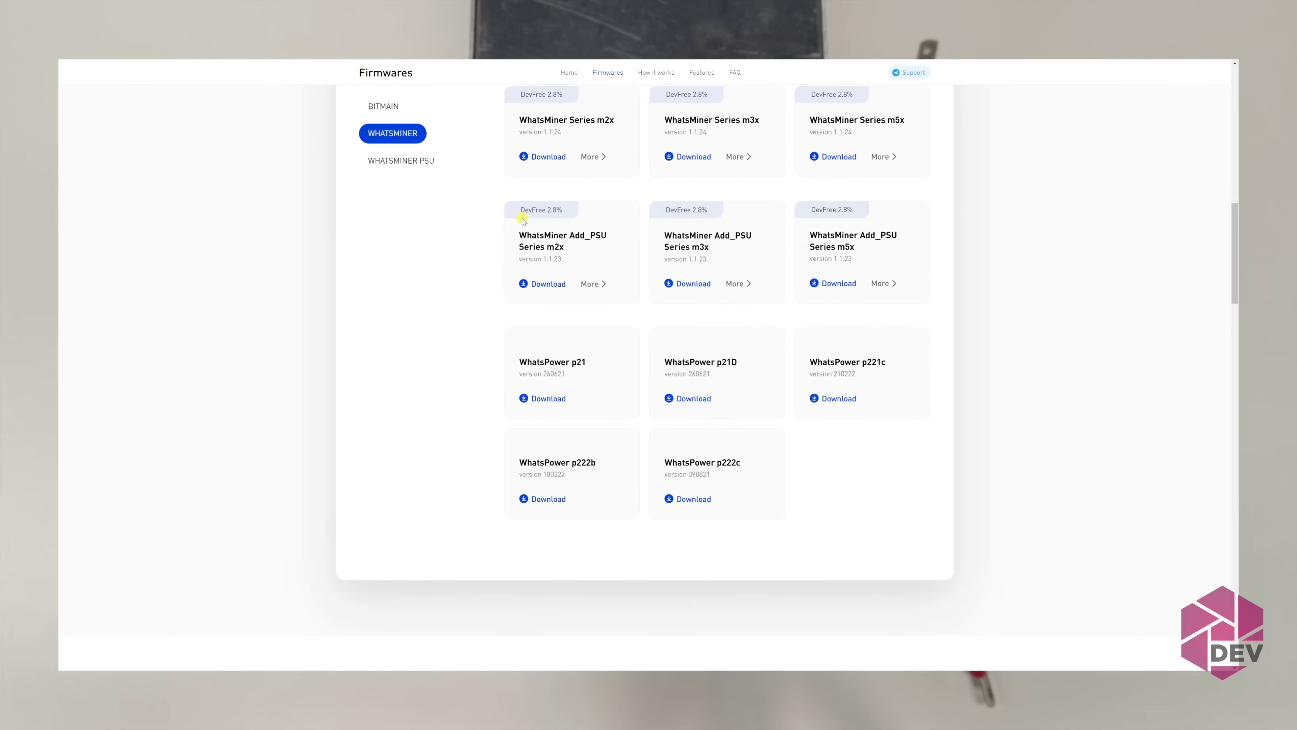
pyautogui.click(827, 284)
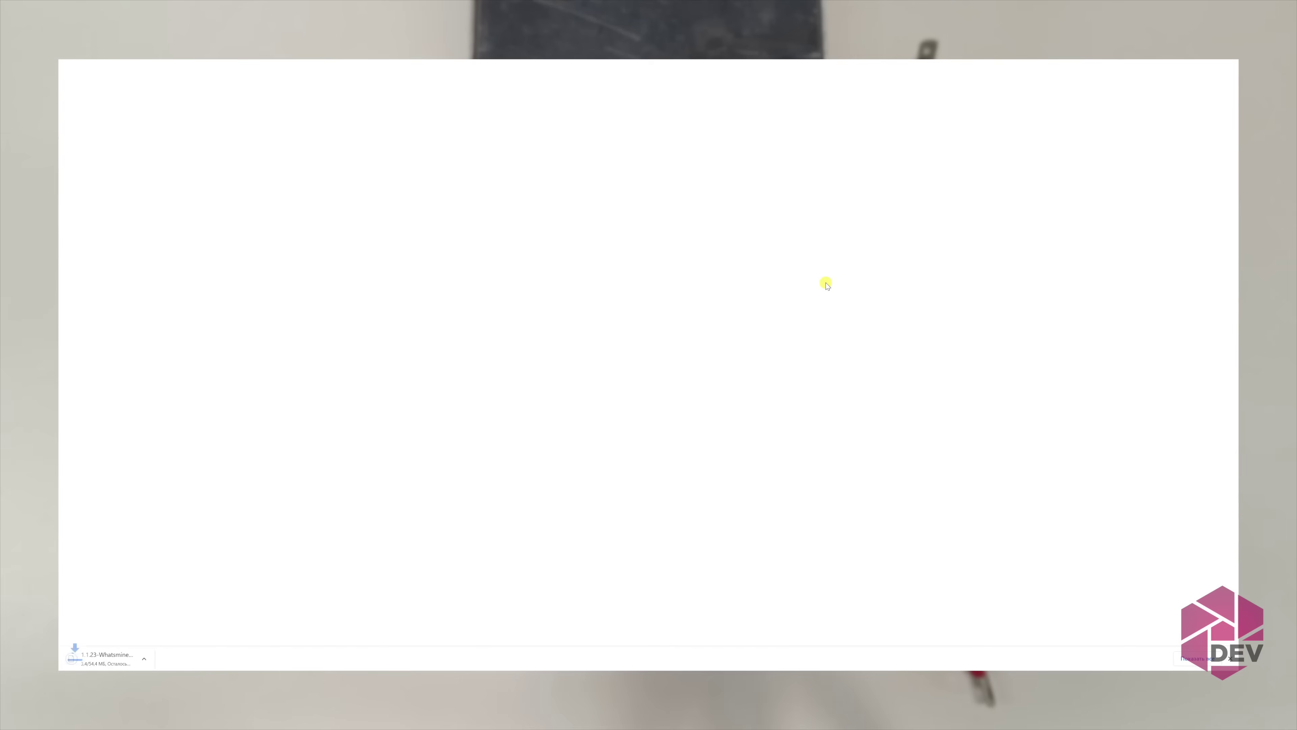
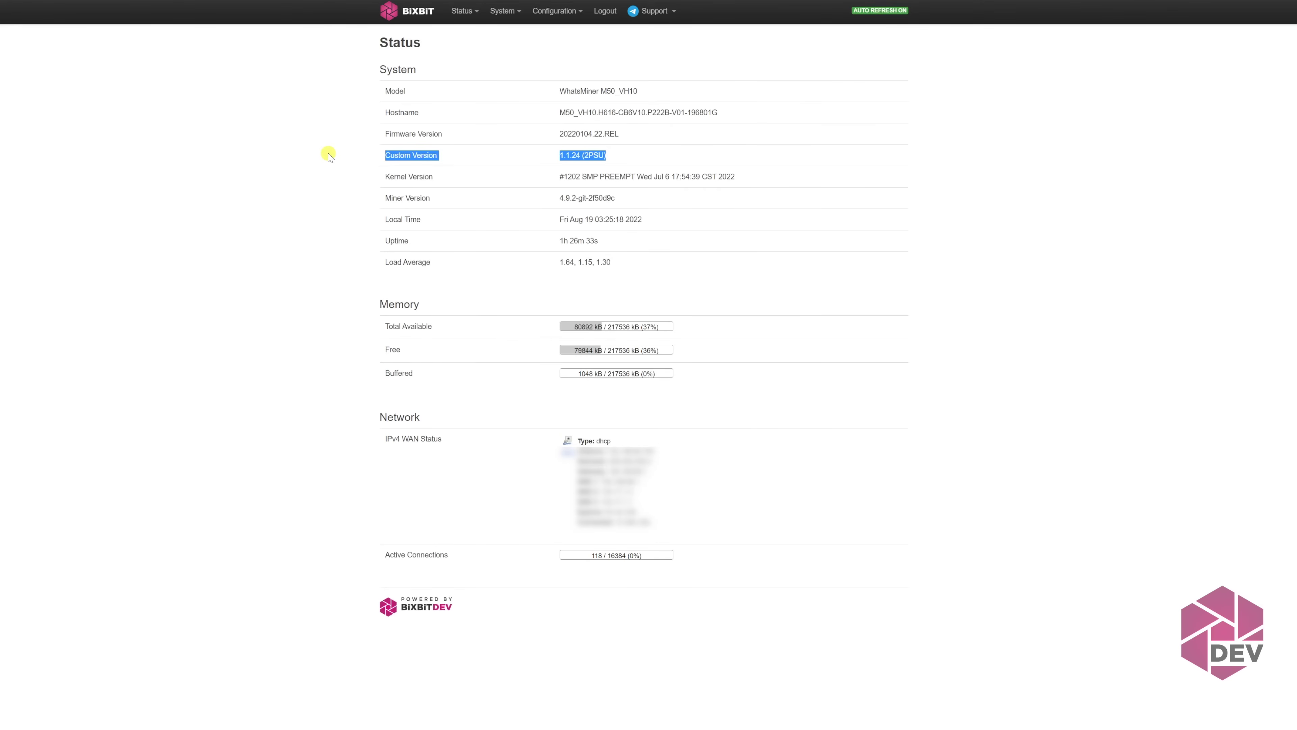
# Check the miner's model on the Status overview page.
pyautogui.click(555, 95)
pyautogui.moveTo(385, 89); pyautogui.dragTo(640, 92)
pyautogui.click(679, 92)
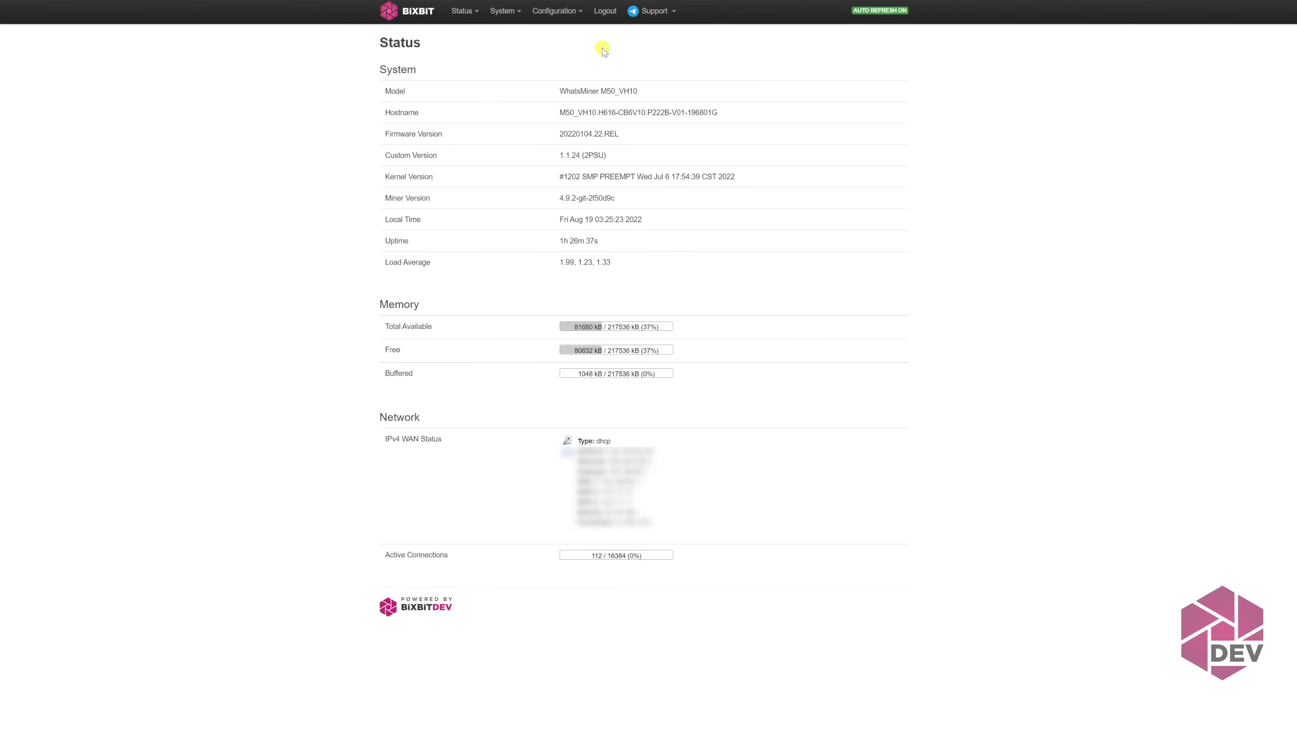
# Open the Overclock section of the miner configuration, enable liquid cooling and review the advanced frequency, voltage and PSU power options.
pyautogui.moveTo(556, 15)
pyautogui.click(556, 49)
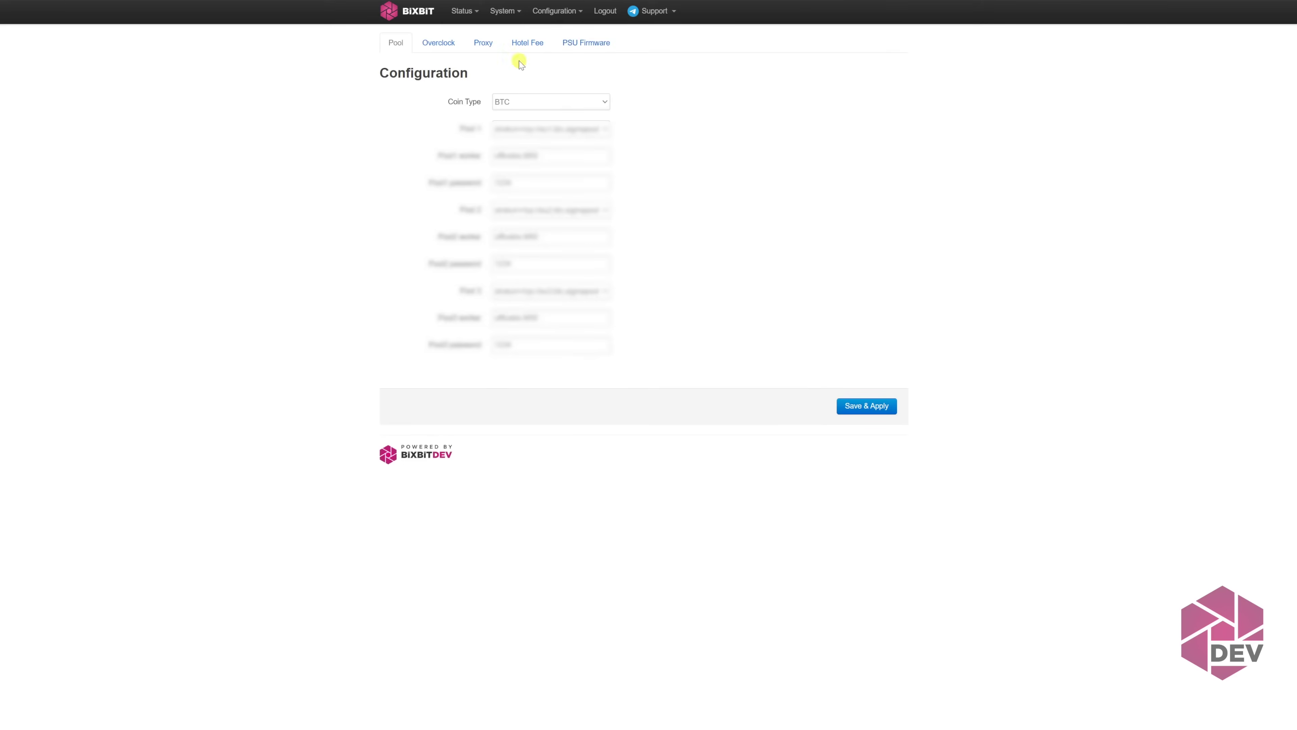
pyautogui.click(438, 51)
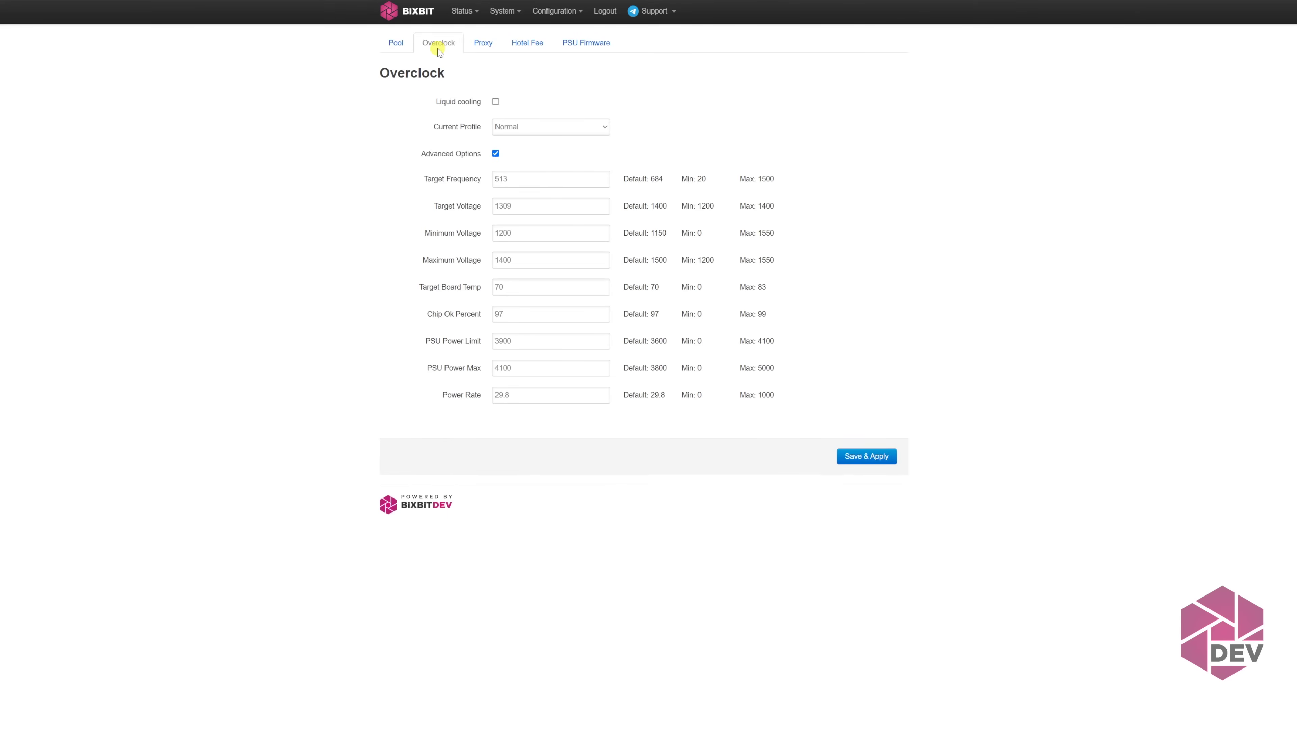
pyautogui.click(495, 101)
pyautogui.click(468, 154)
pyautogui.click(469, 154)
pyautogui.moveTo(482, 180); pyautogui.dragTo(480, 209)
pyautogui.click(436, 207)
pyautogui.moveTo(482, 346); pyautogui.dragTo(414, 340)
pyautogui.click(380, 330)
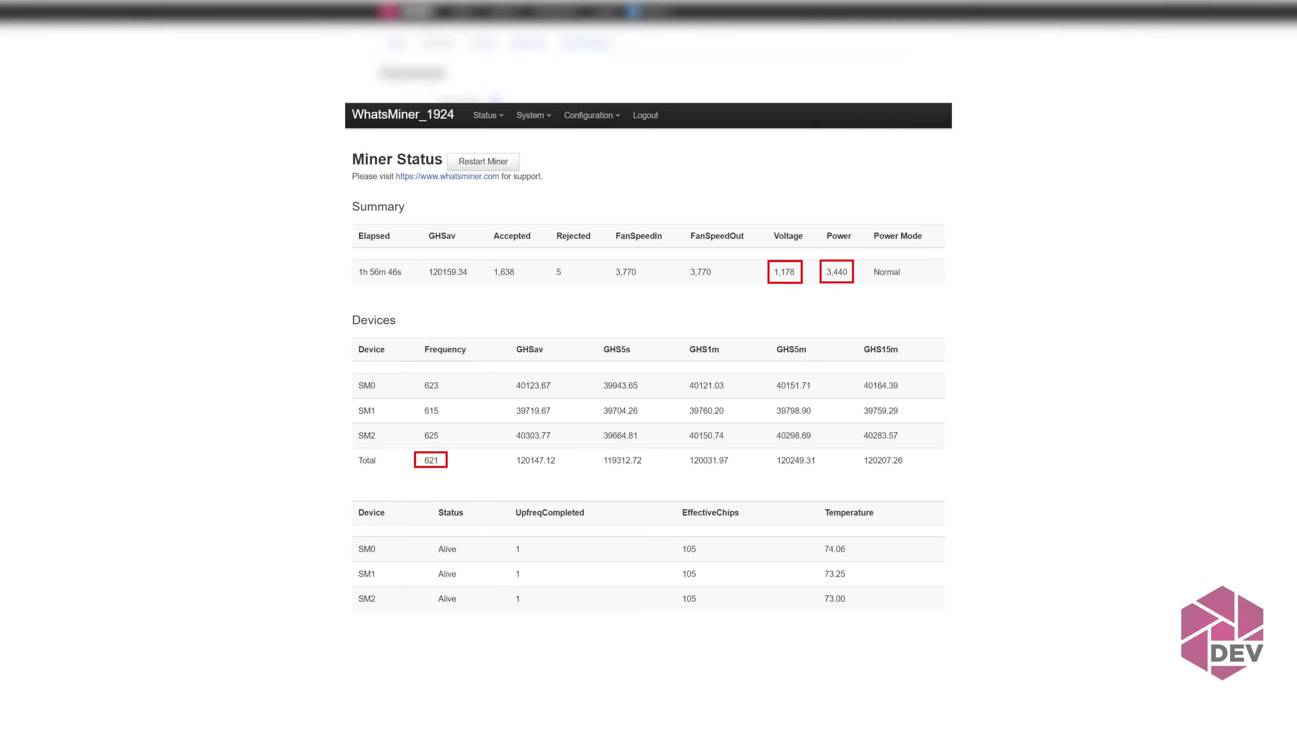
# Set the overclock target frequency to 910 and the target voltage to 1320.
pyautogui.moveTo(522, 177); pyautogui.dragTo(452, 181)
pyautogui.write('910')
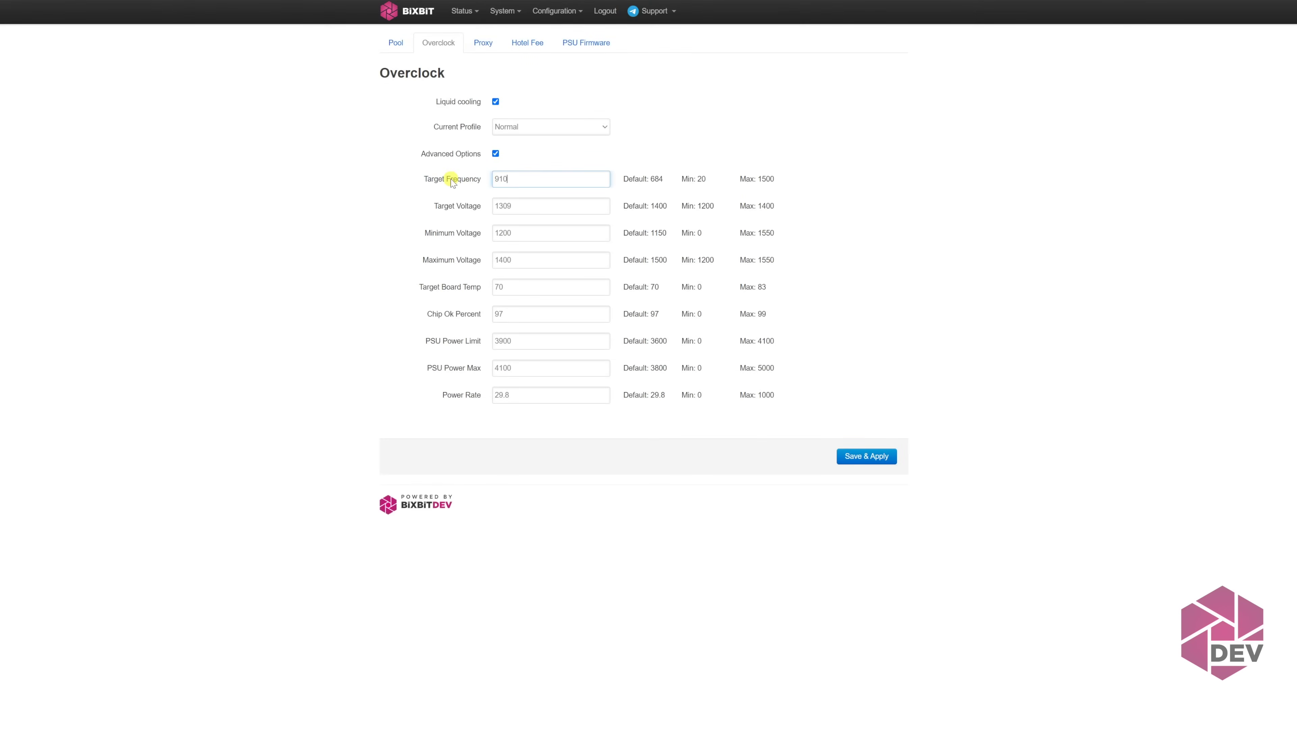
pyautogui.moveTo(538, 206); pyautogui.dragTo(441, 211)
pyautogui.write('1320')
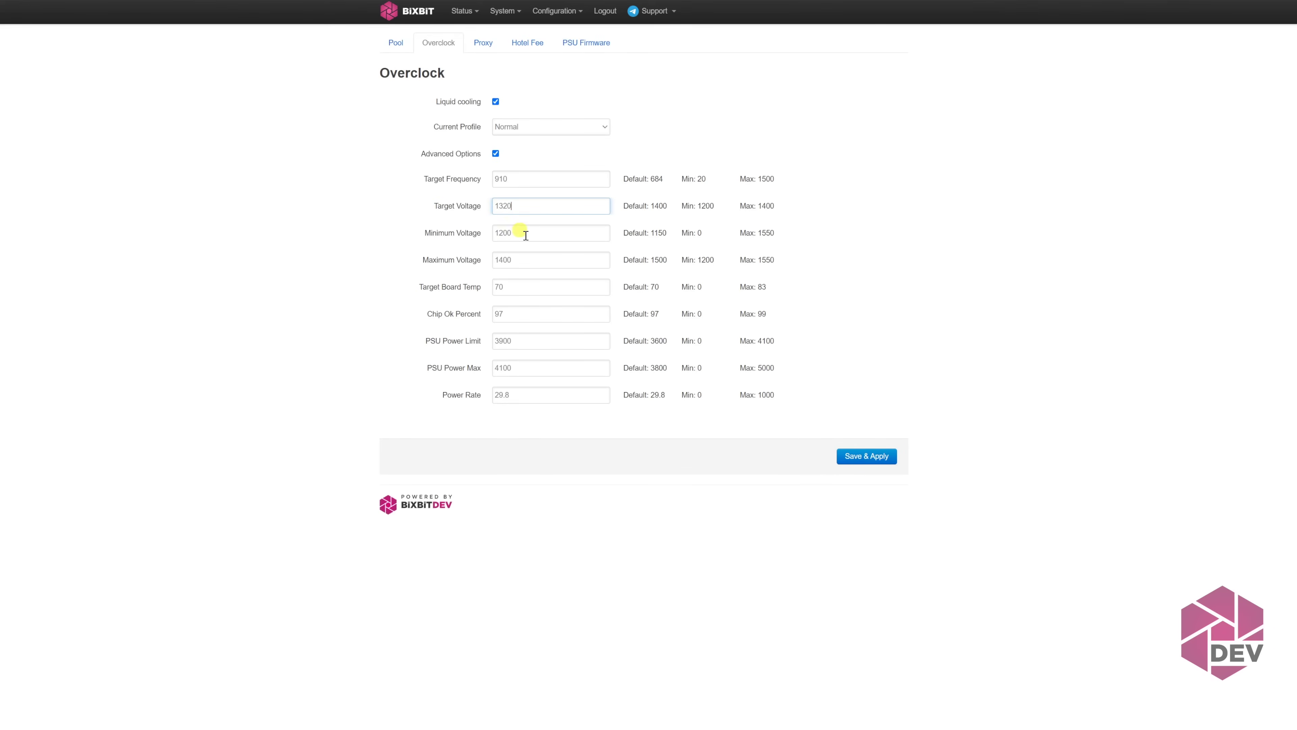
# Set the minimum voltage to 1290 and the maximum voltage to 1350.
pyautogui.moveTo(524, 232); pyautogui.dragTo(433, 234)
pyautogui.write('1290')
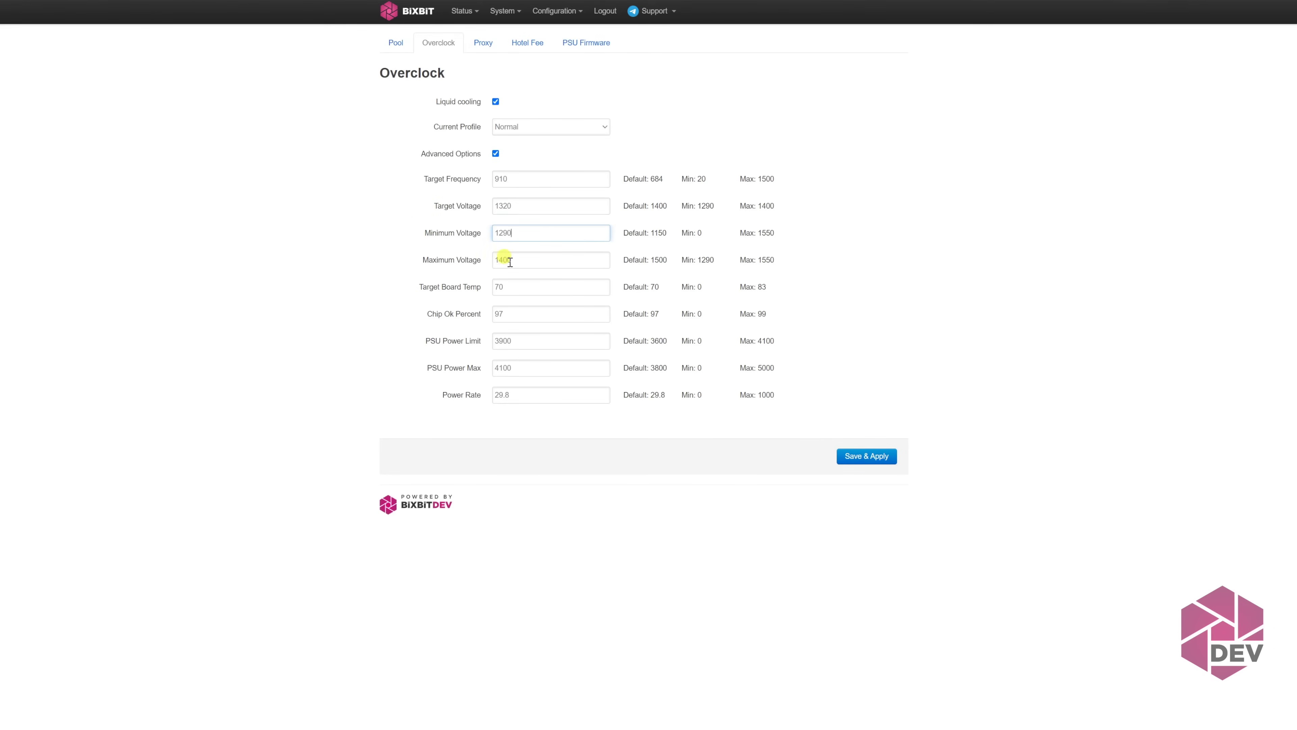
pyautogui.moveTo(526, 259); pyautogui.dragTo(447, 266)
pyautogui.write('1350')
# Review the PSU Power Limit and PSU Power Max settings, and apply the overclock configuration with a miner restart.
pyautogui.moveTo(443, 342); pyautogui.dragTo(487, 344)
pyautogui.moveTo(445, 368); pyautogui.dragTo(427, 339)
pyautogui.click(535, 340)
pyautogui.click(517, 366)
pyautogui.moveTo(520, 367); pyautogui.dragTo(388, 360)
pyautogui.click(520, 180)
pyautogui.click(850, 456)
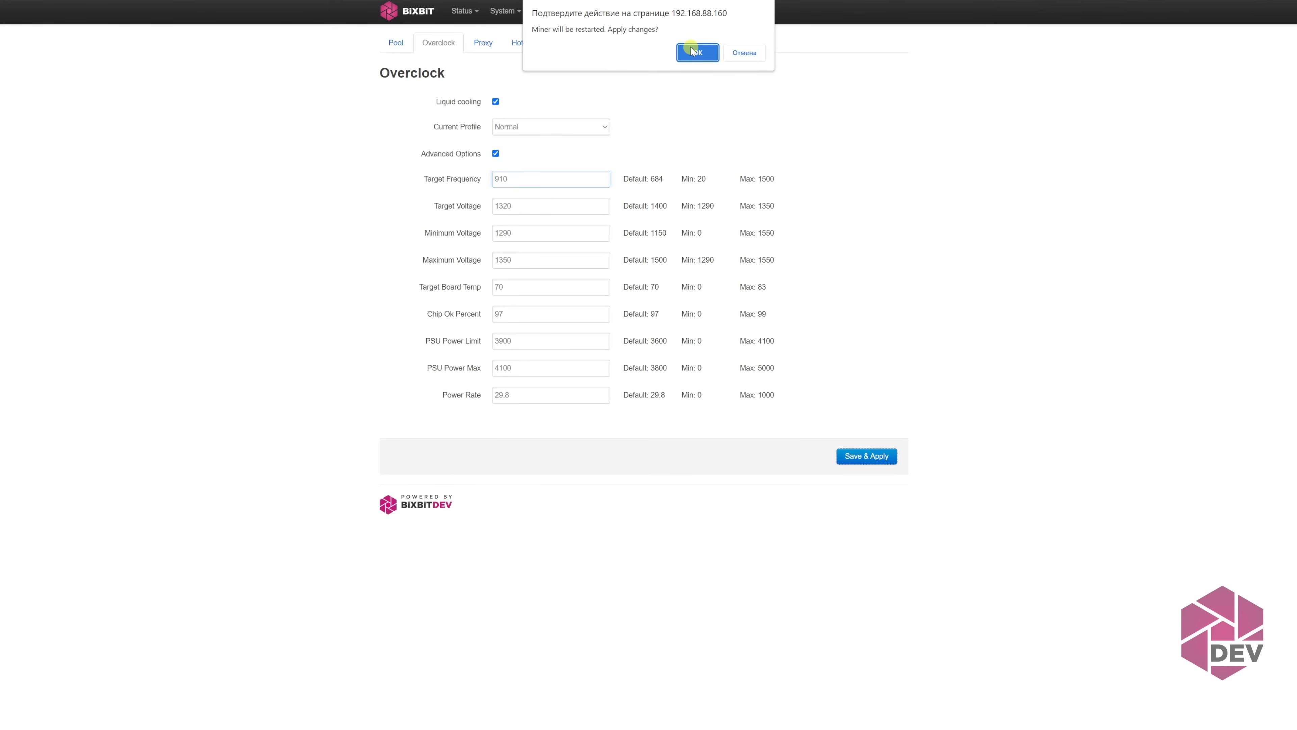
pyautogui.click(694, 51)
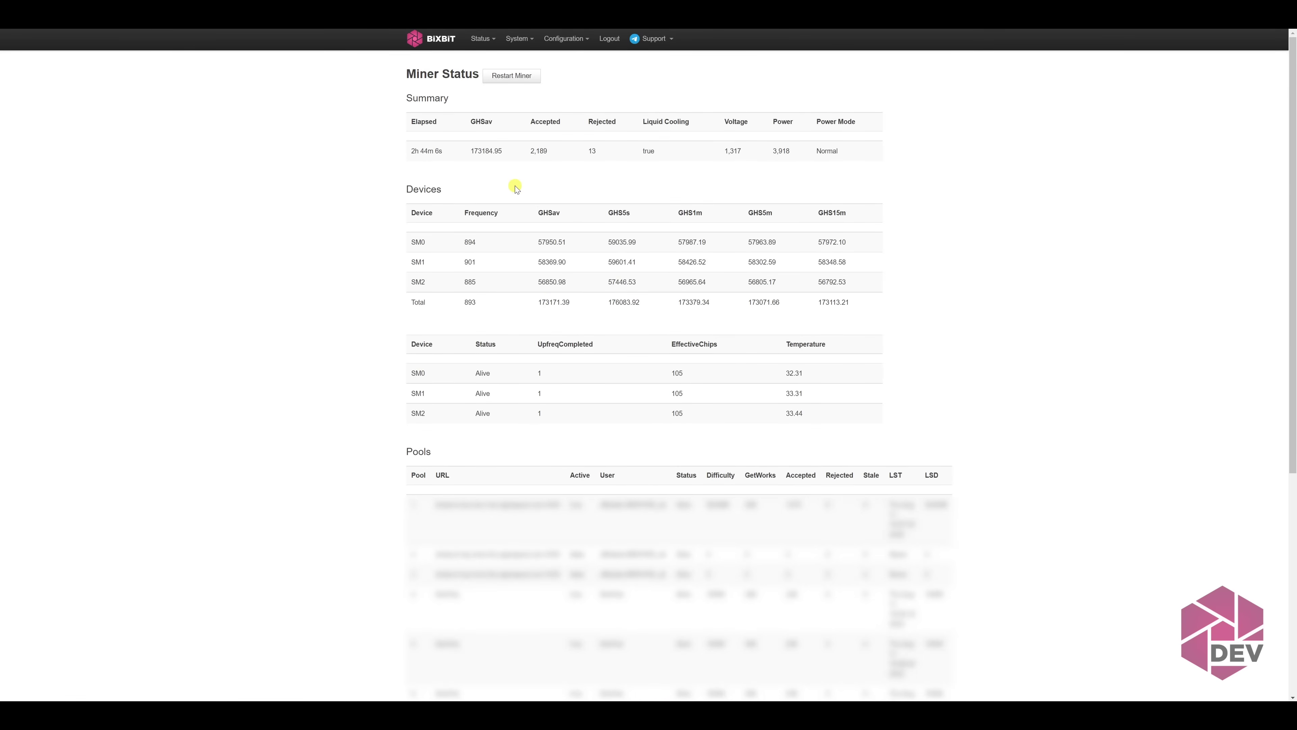
# Compare the average hashrates on the status pages of the overclocked, liquid-cooled miners, including the M30S+ and M20S.
pyautogui.moveTo(461, 156); pyautogui.dragTo(505, 153)
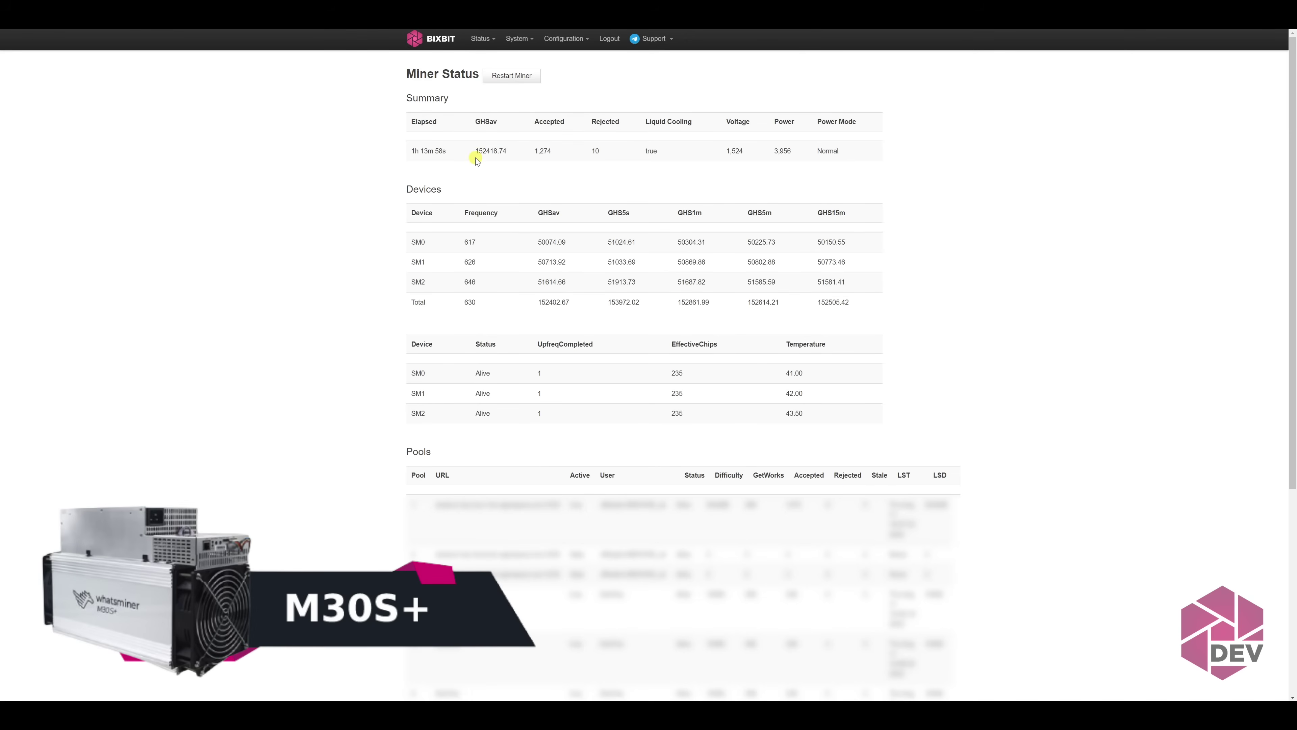
pyautogui.moveTo(475, 150); pyautogui.dragTo(513, 167)
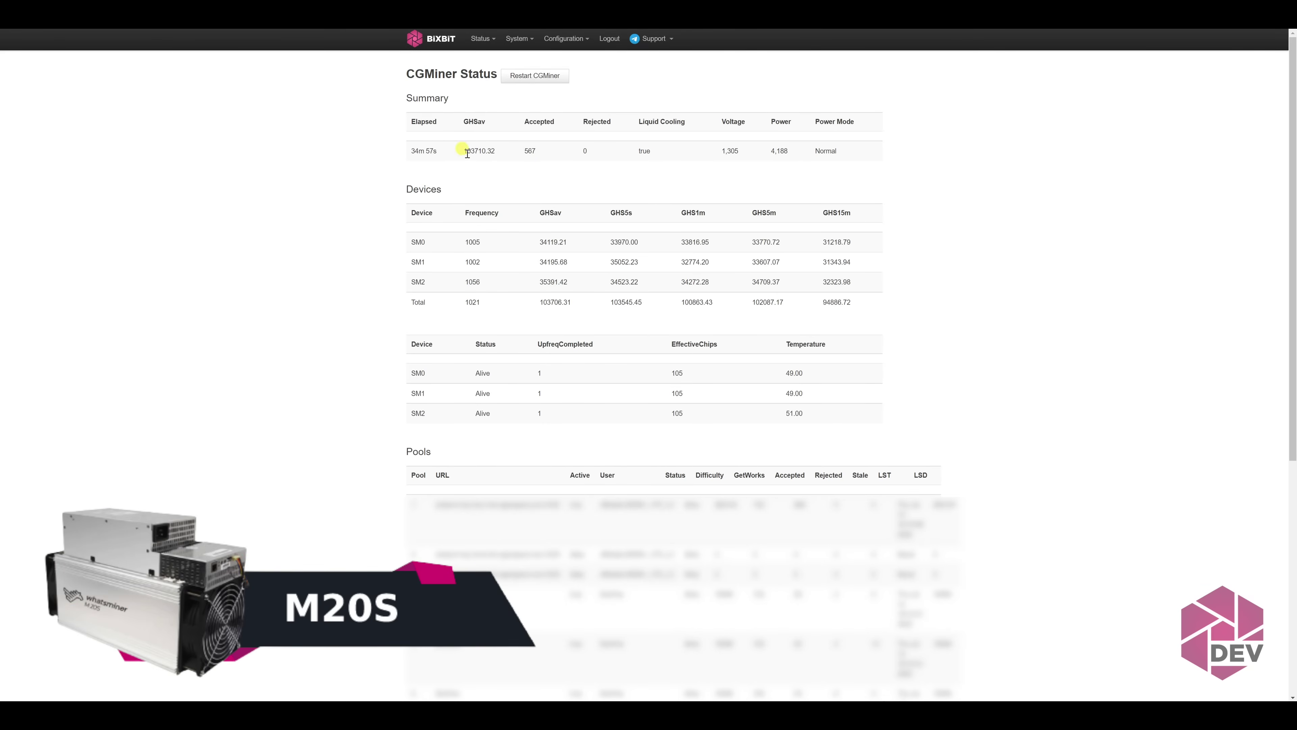
pyautogui.moveTo(463, 150); pyautogui.dragTo(502, 152)
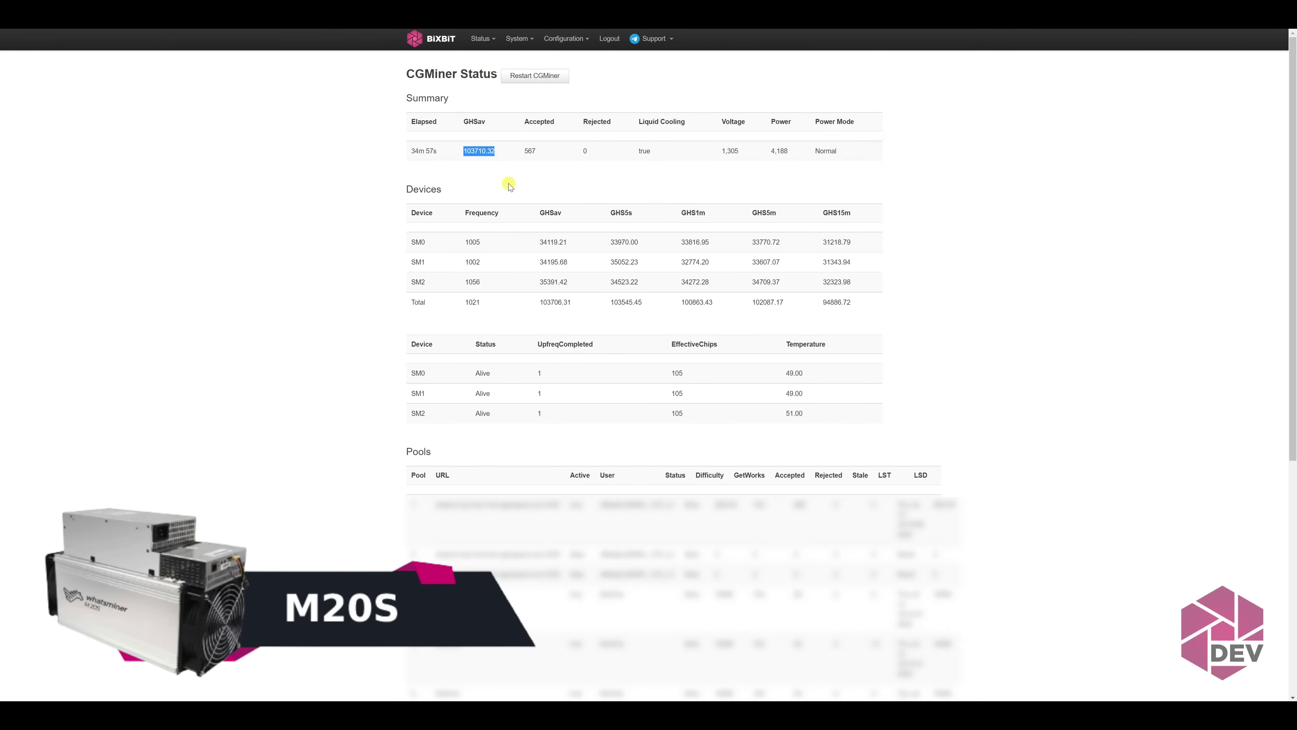